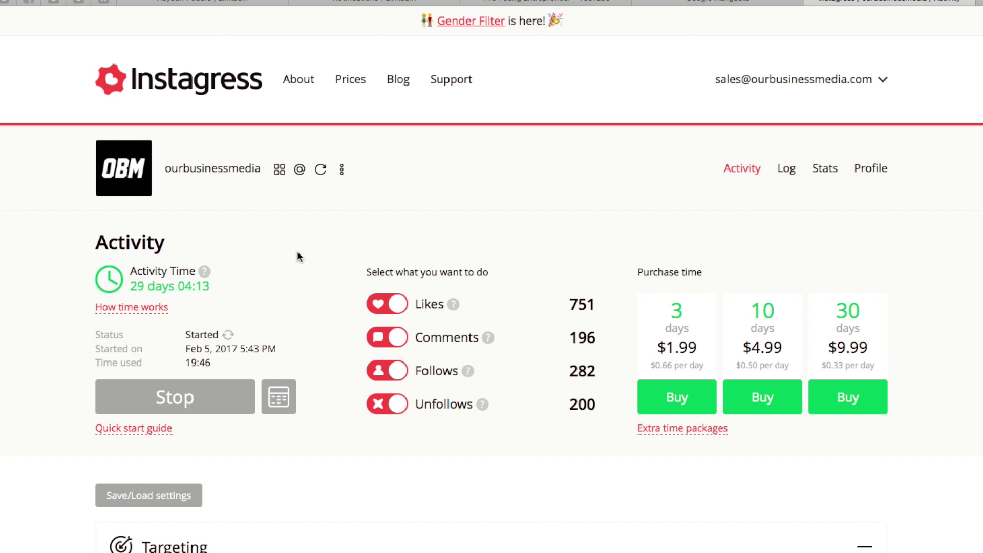
# - Review the settings page and keep the activity speed at Fast
pyautogui.scroll(-2, 298, 256)
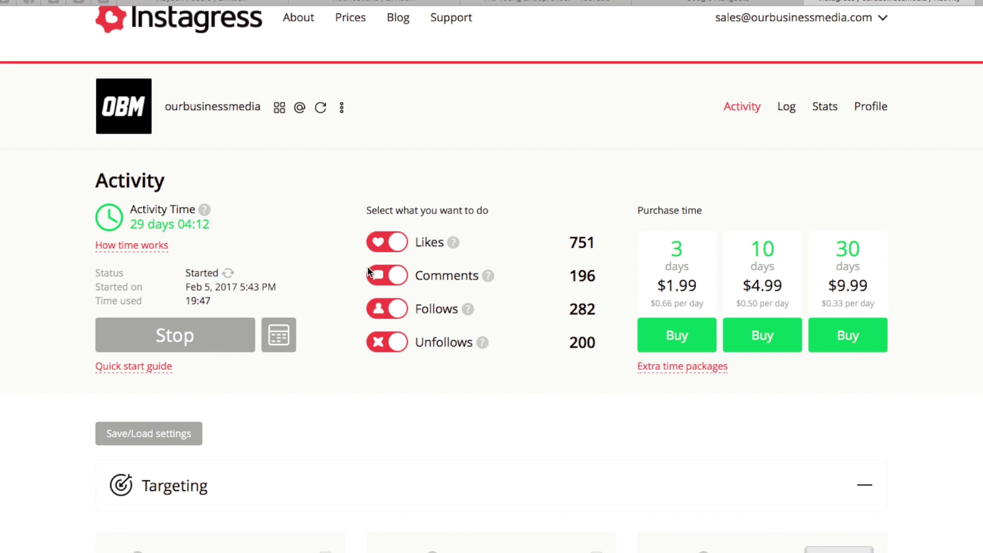
pyautogui.scroll(-1, 368, 268)
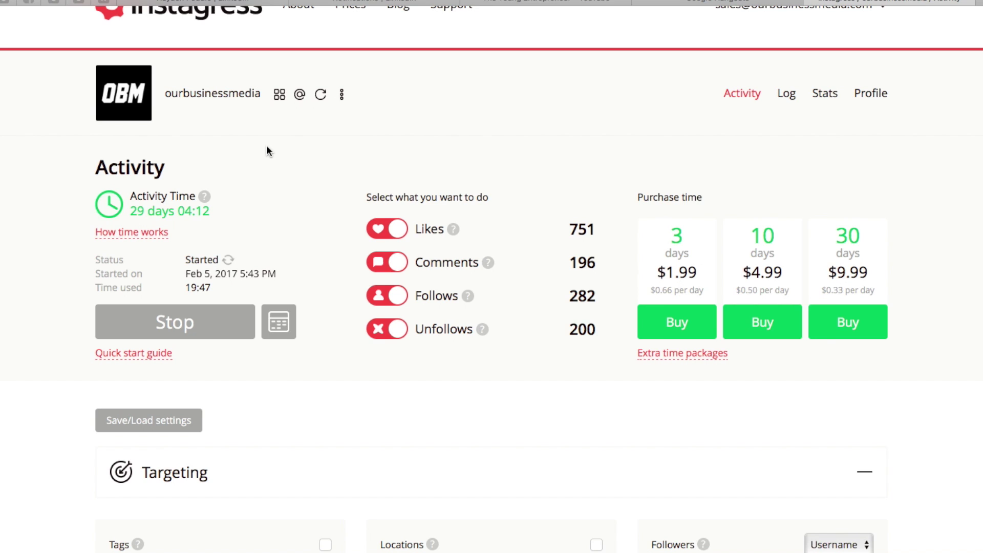
pyautogui.scroll(-5, 267, 147)
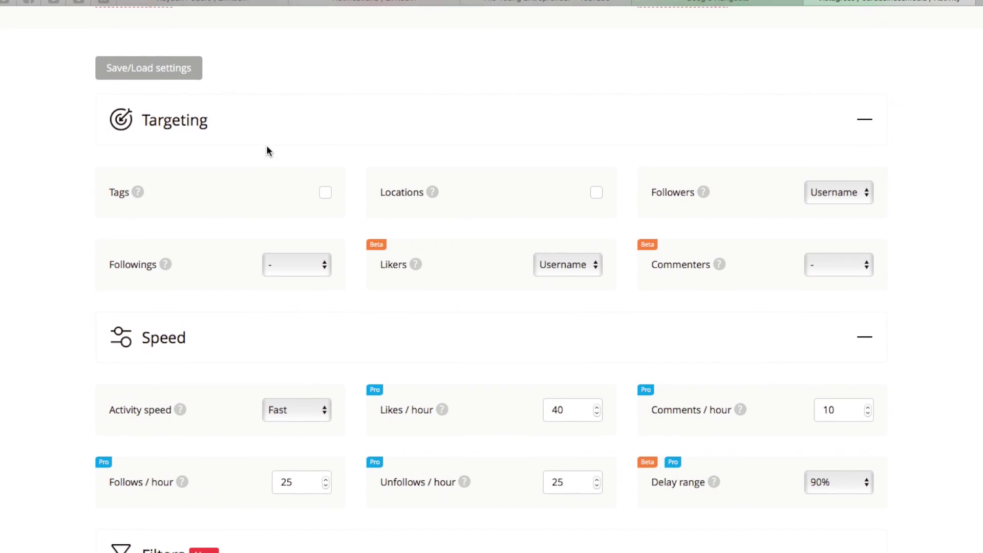
pyautogui.scroll(4, 266, 145)
pyautogui.scroll(1, 266, 145)
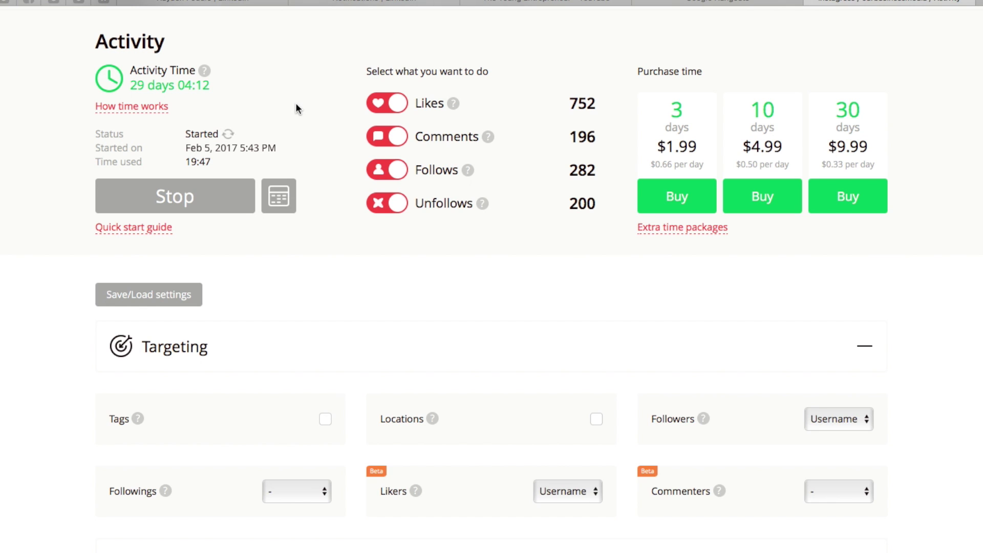
pyautogui.scroll(-20, 276, 366)
pyautogui.scroll(-8, 276, 368)
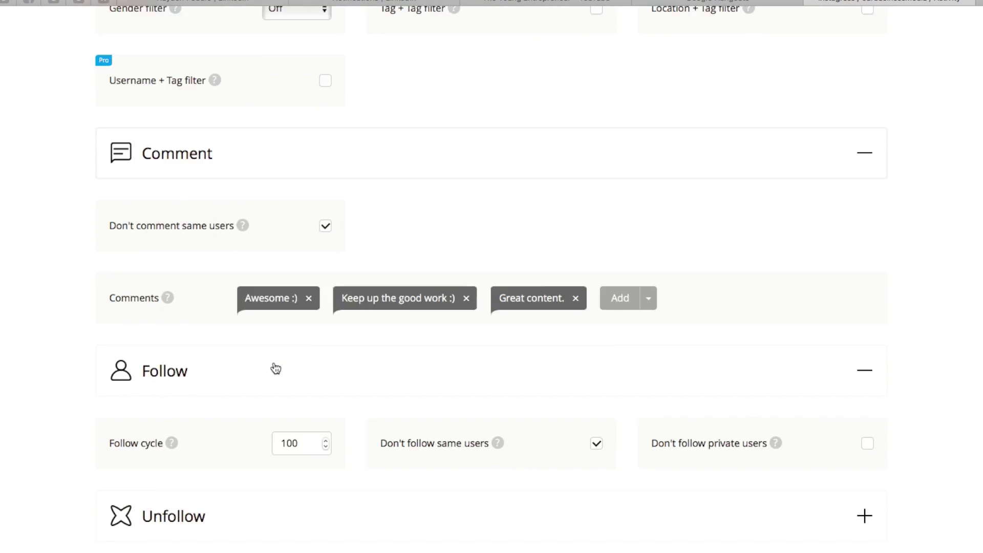
pyautogui.scroll(20, 274, 367)
pyautogui.scroll(5, 274, 363)
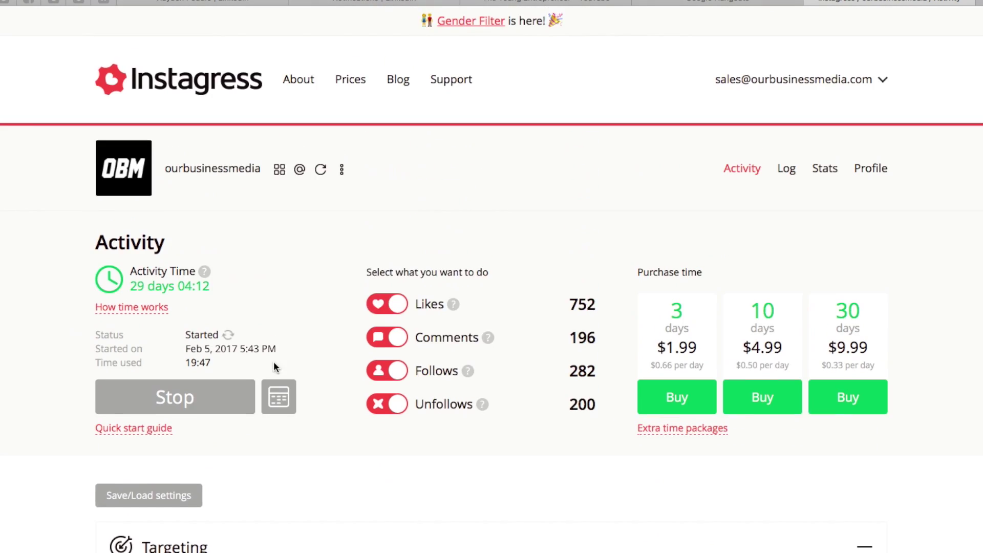
pyautogui.scroll(-9, 274, 364)
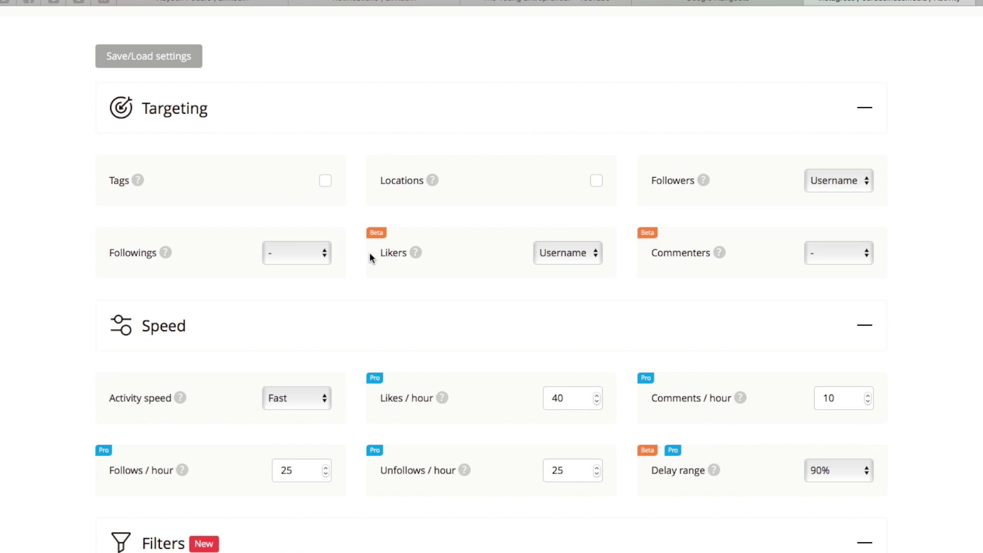
pyautogui.scroll(-3, 256, 164)
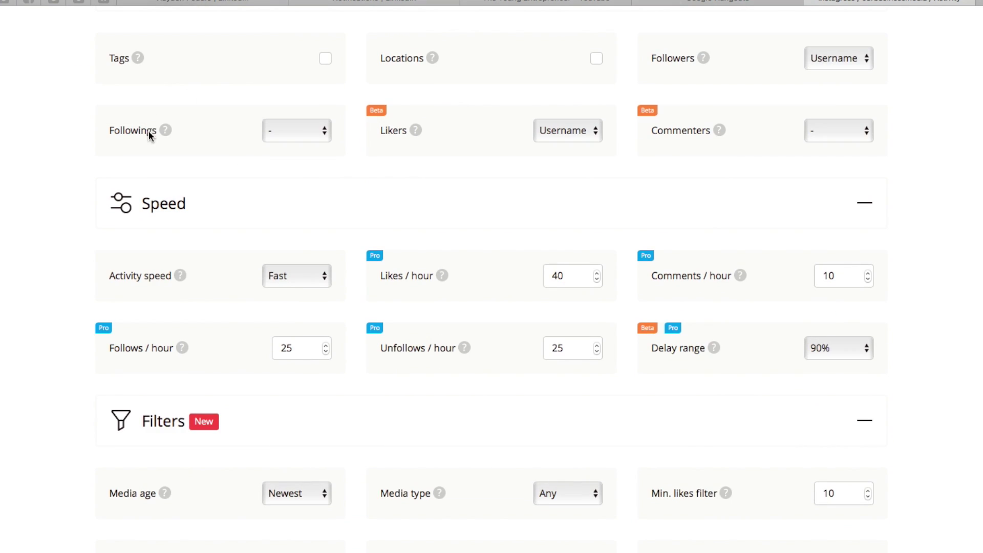
pyautogui.moveTo(163, 130)
pyautogui.scroll(1, 187, 134)
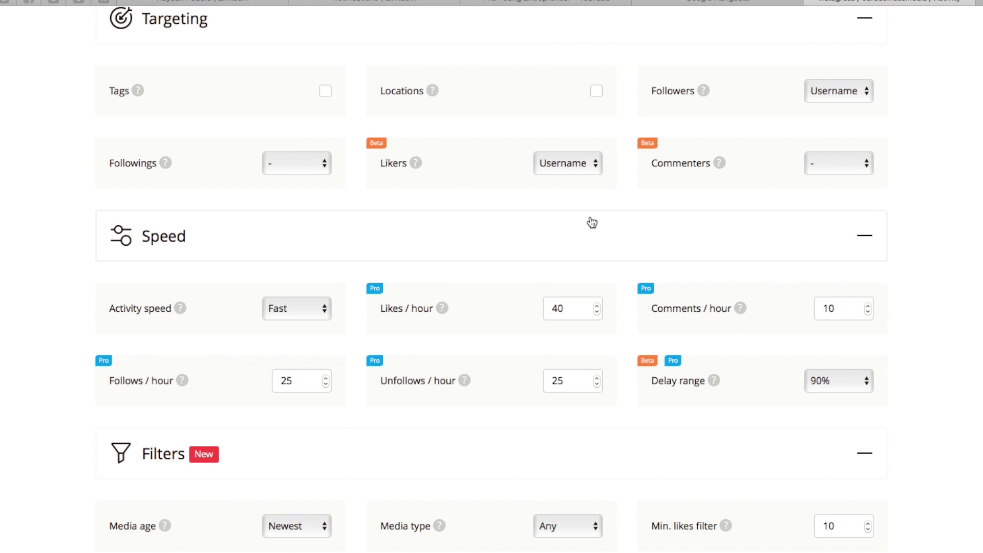
pyautogui.scroll(-5, 592, 223)
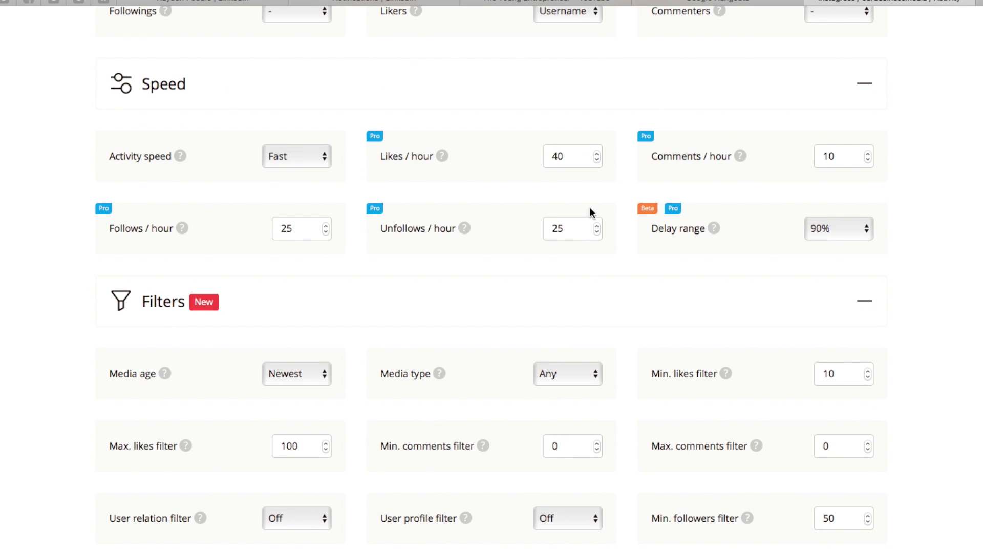
pyautogui.scroll(4, 590, 209)
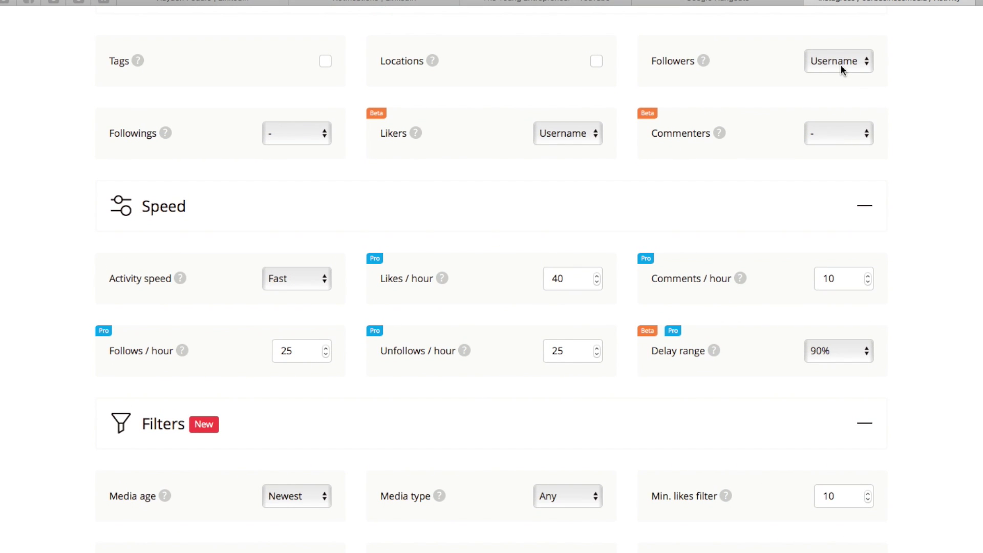
pyautogui.scroll(-3, 516, 209)
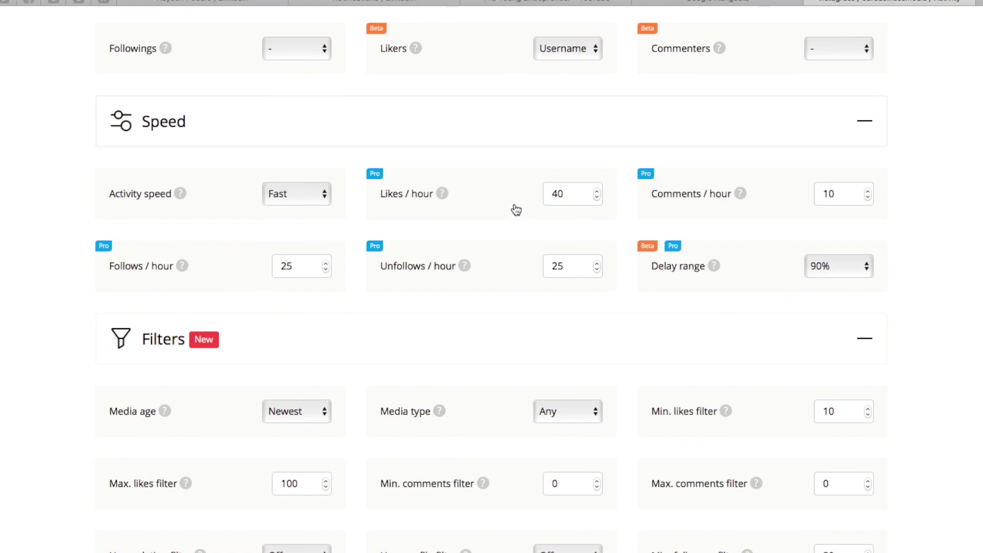
pyautogui.scroll(2, 517, 210)
pyautogui.scroll(-10, 514, 208)
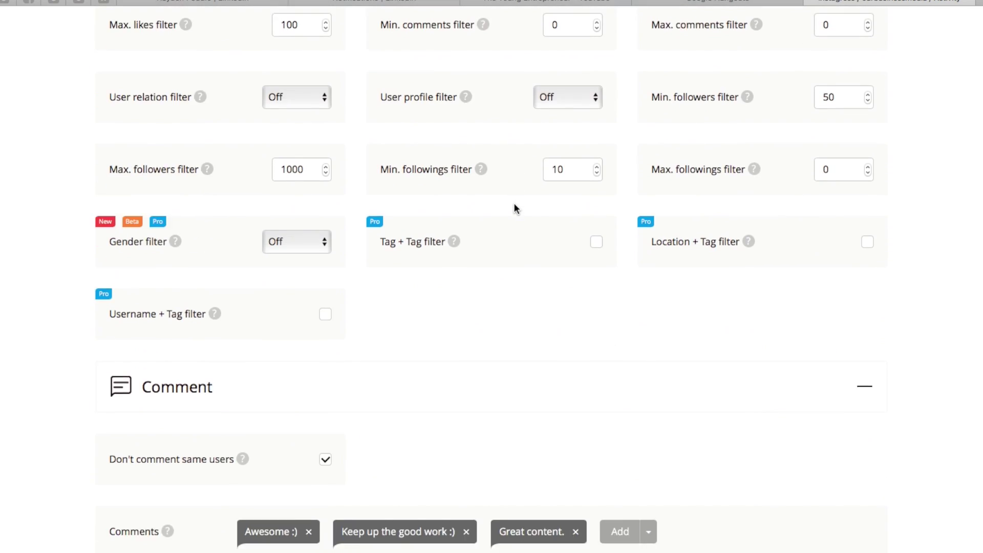
pyautogui.scroll(12, 514, 208)
pyautogui.scroll(-5, 514, 205)
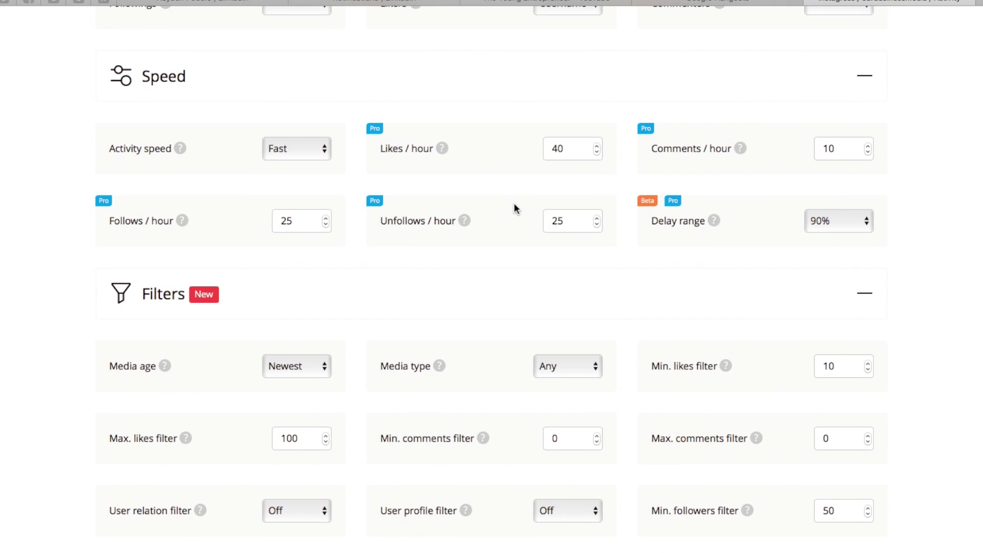
pyautogui.click(325, 149)
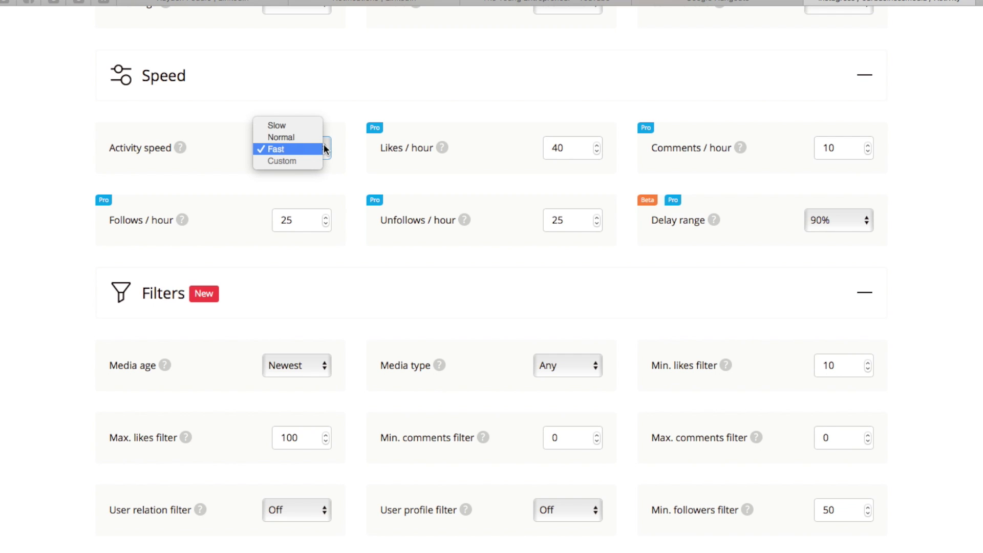
pyautogui.click(317, 152)
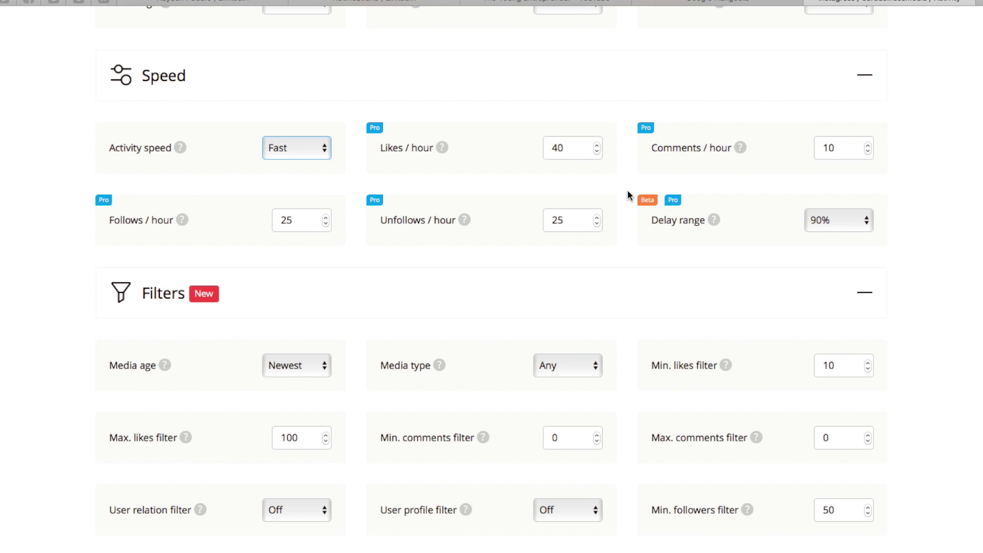
# - Keep the media age filter at Newest
pyautogui.scroll(-3, 629, 195)
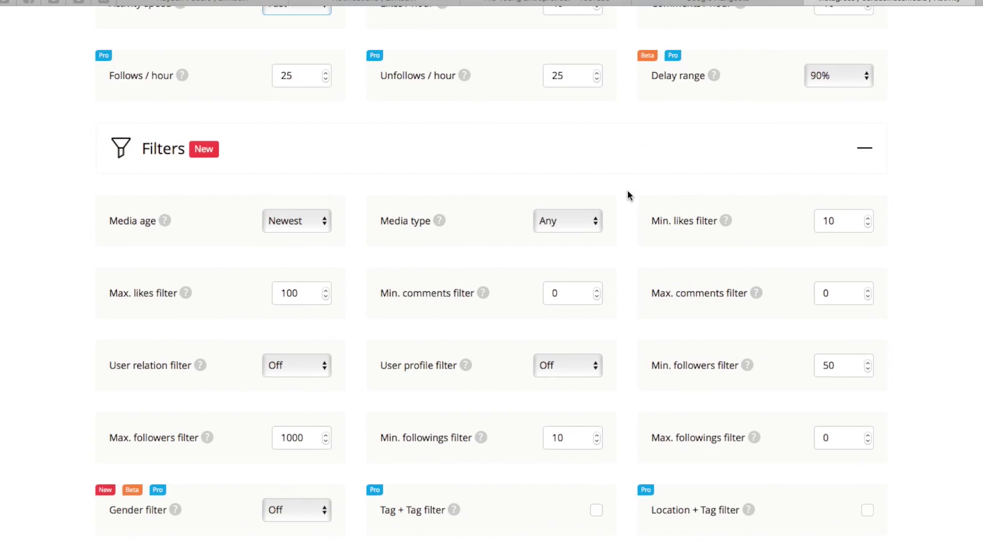
pyautogui.scroll(-1, 281, 263)
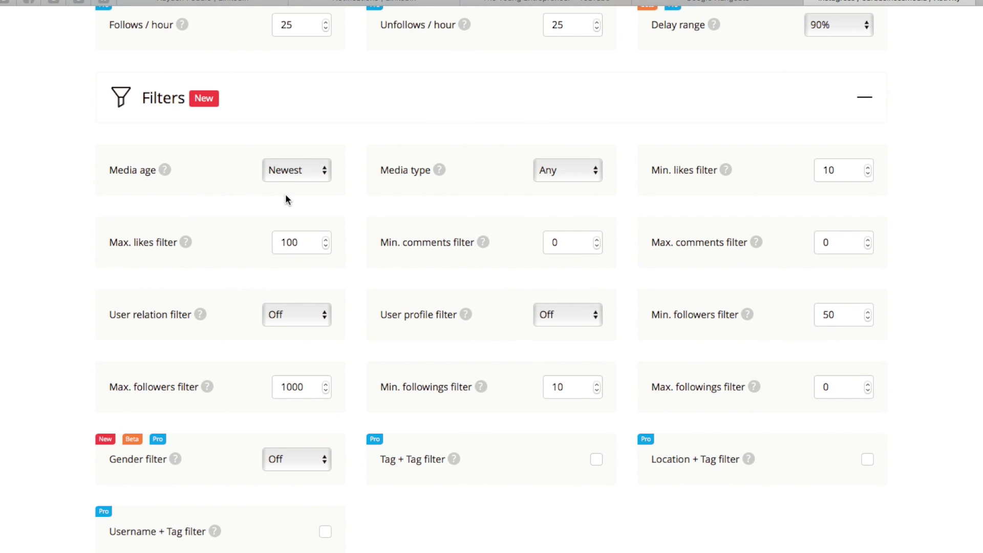
pyautogui.click(302, 179)
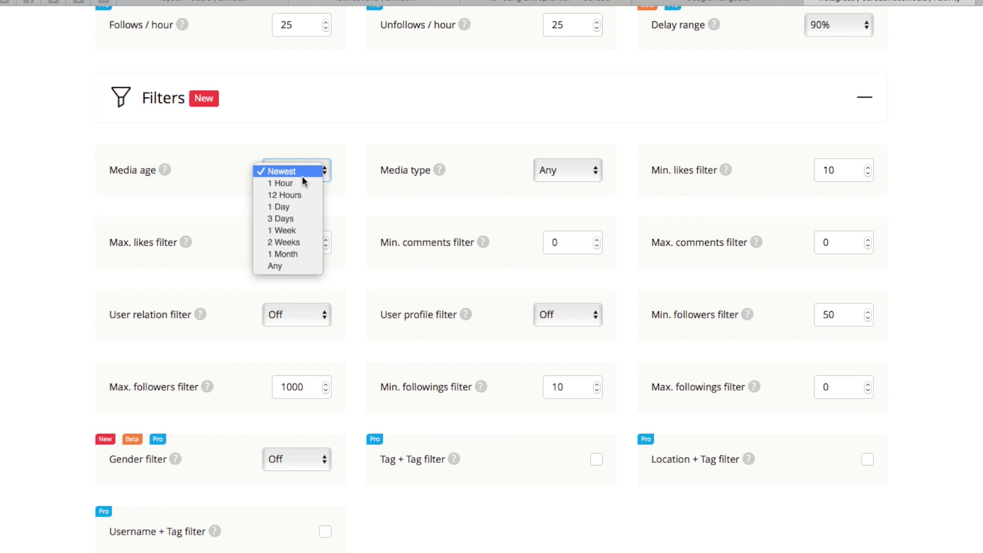
pyautogui.click(303, 177)
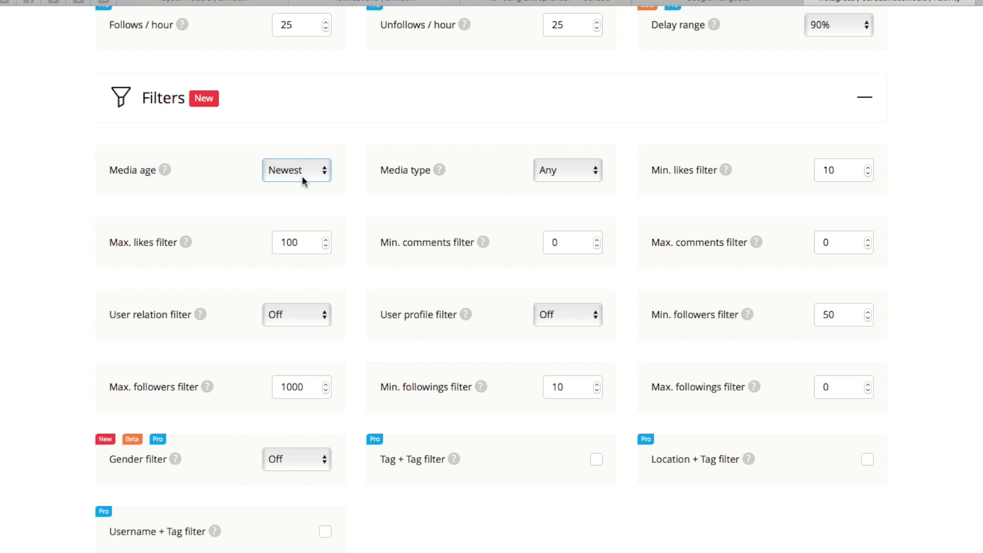
# - Keep the media type filter at Any
pyautogui.scroll(10, 302, 180)
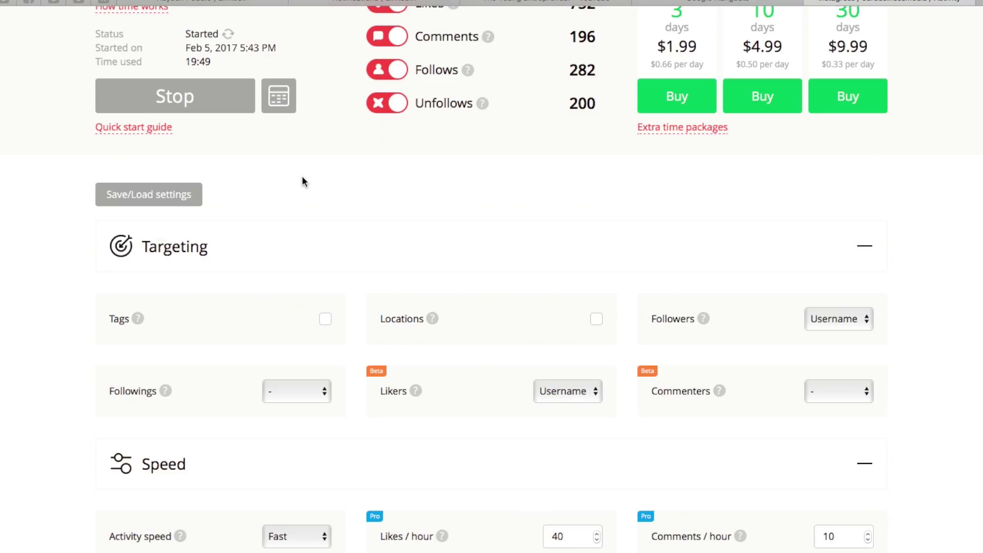
pyautogui.scroll(-10, 302, 180)
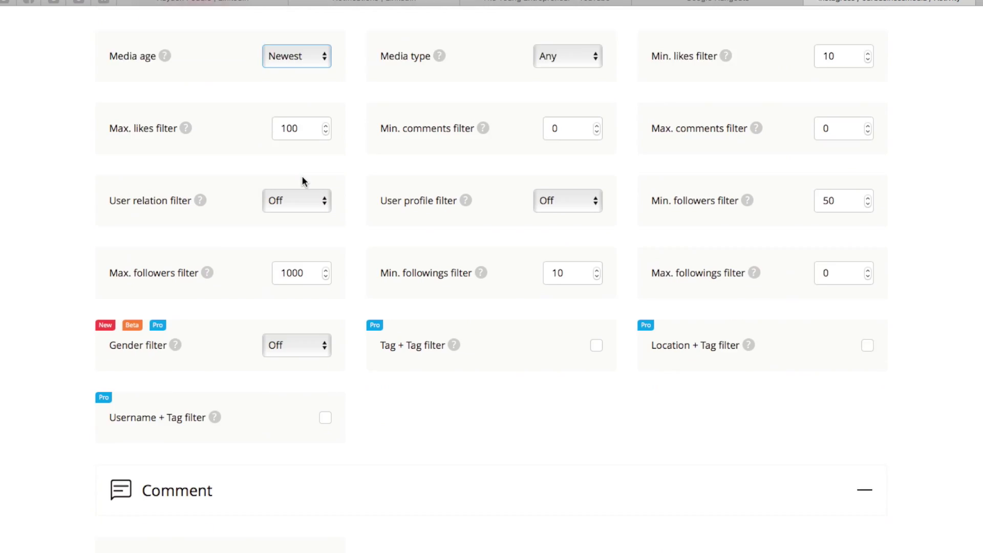
pyautogui.scroll(-4, 302, 181)
pyautogui.scroll(7, 304, 183)
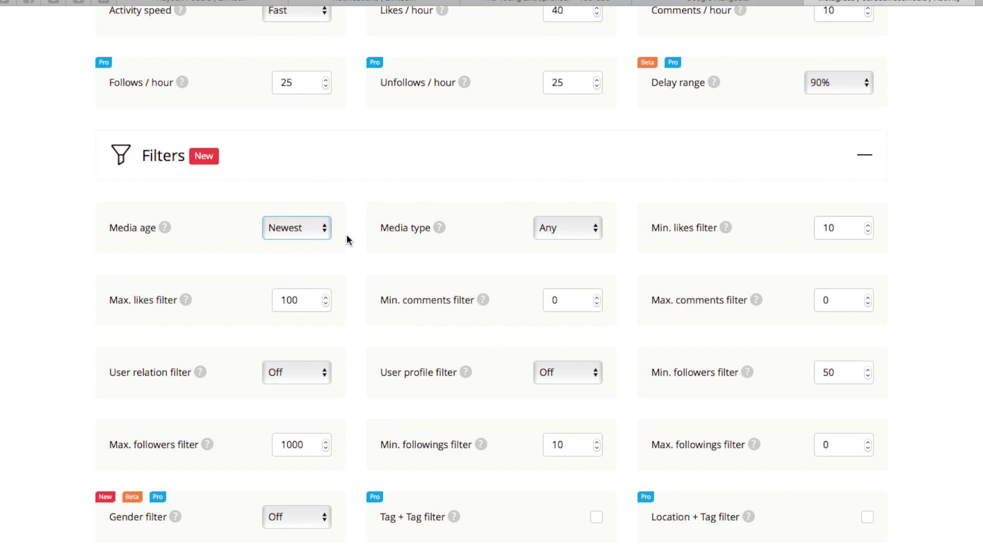
pyautogui.click(556, 229)
pyautogui.click(556, 229)
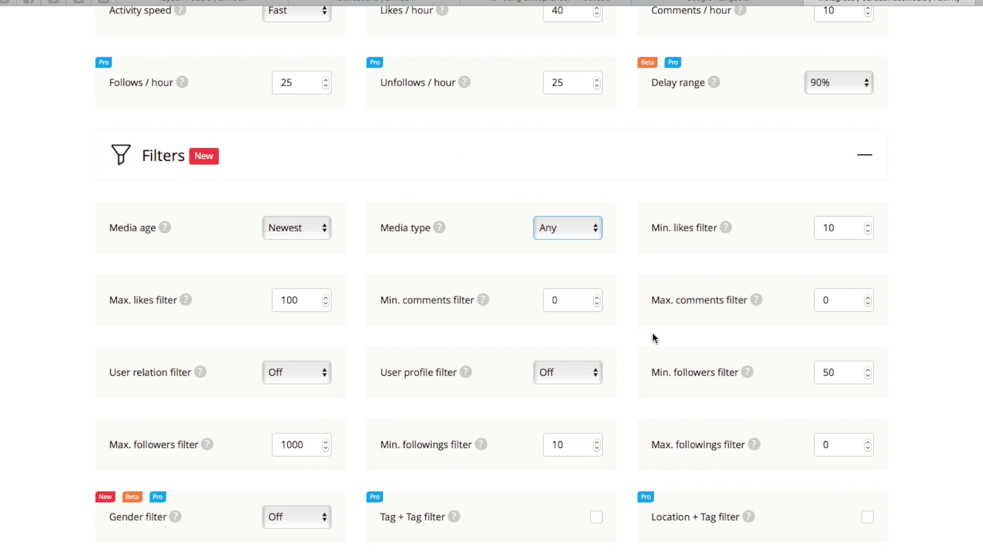
# - Review the Follow settings: follow cycle 100, Don't follow same users on, private users allowed
pyautogui.scroll(-3, 272, 391)
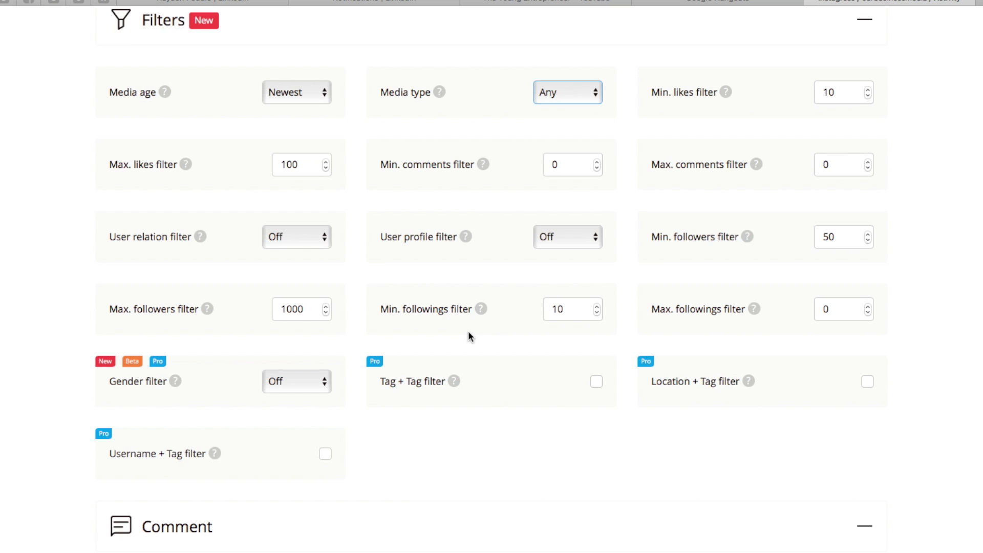
pyautogui.scroll(-1, 584, 307)
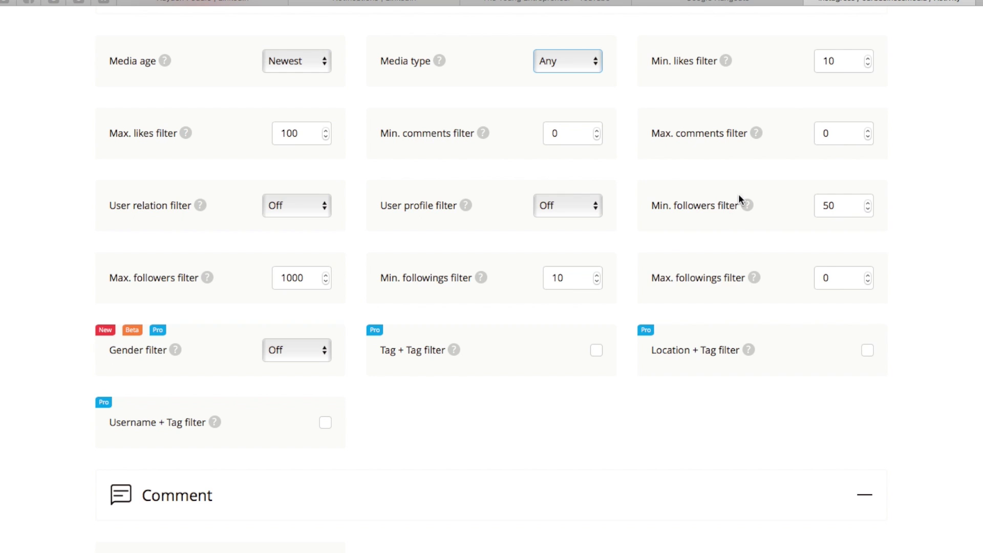
pyautogui.moveTo(746, 203)
pyautogui.moveTo(207, 278)
pyautogui.scroll(-3, 485, 333)
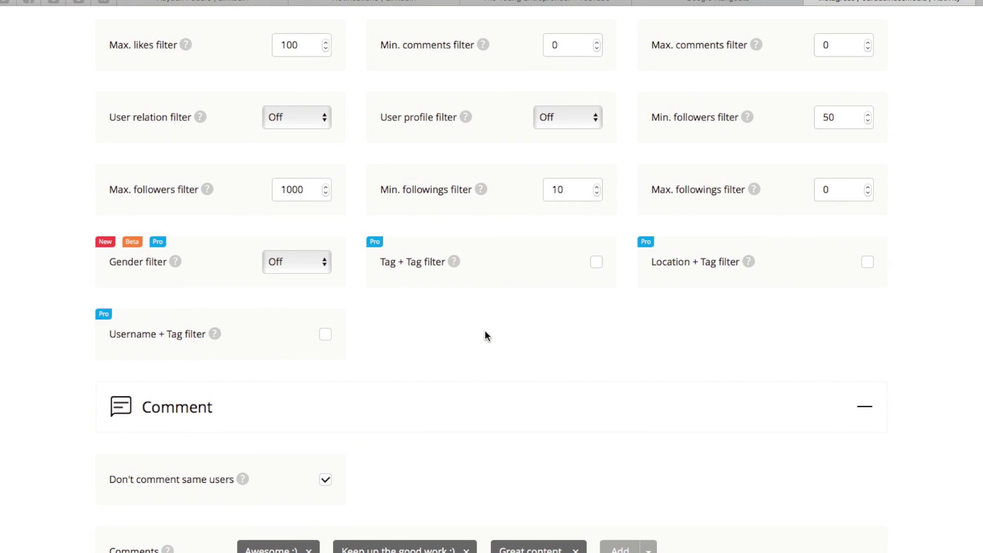
pyautogui.moveTo(479, 192)
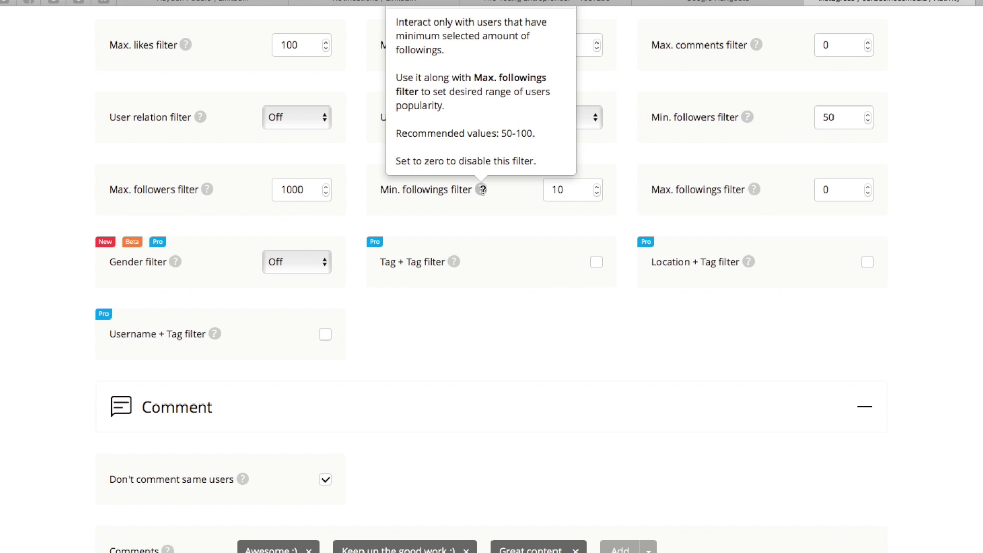
pyautogui.scroll(-3, 518, 293)
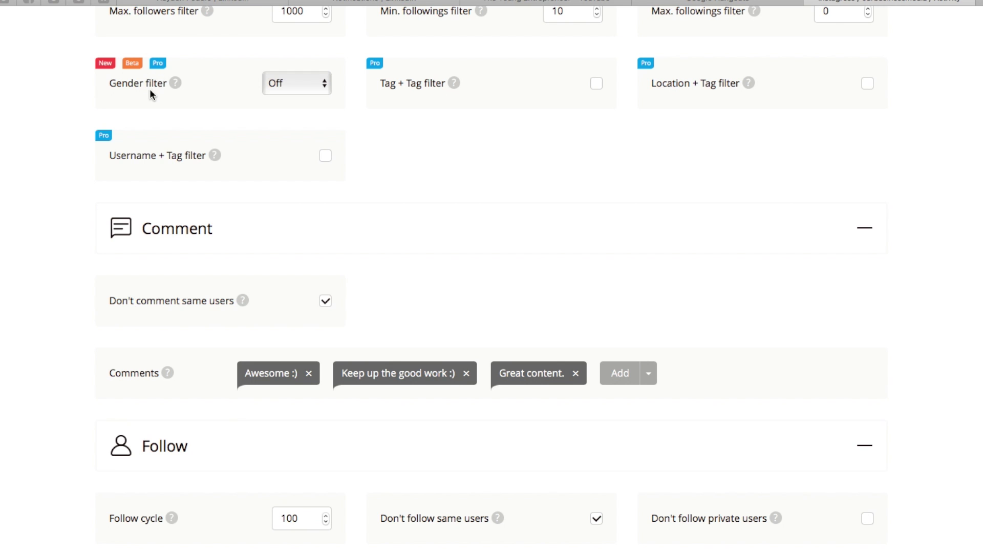
pyautogui.scroll(2, 211, 135)
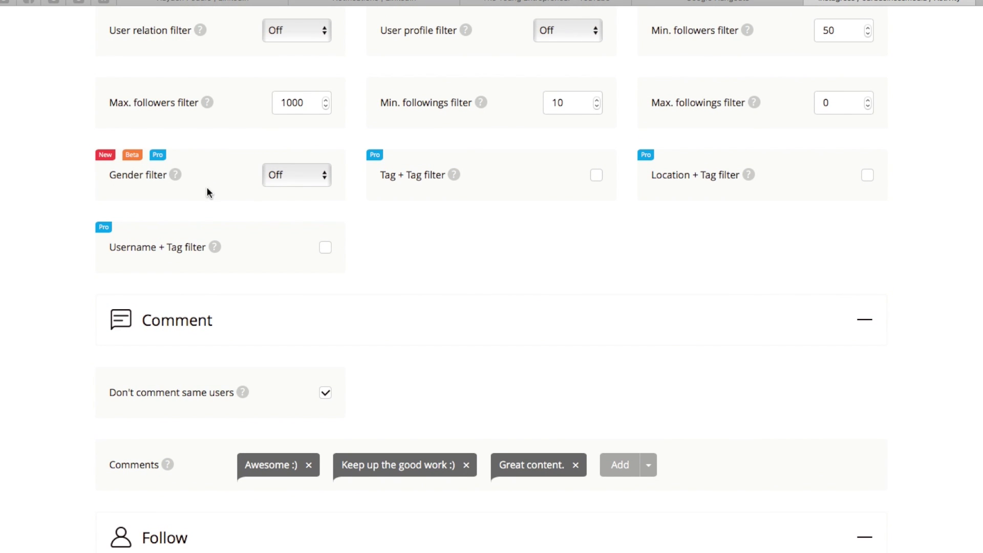
pyautogui.scroll(1, 210, 187)
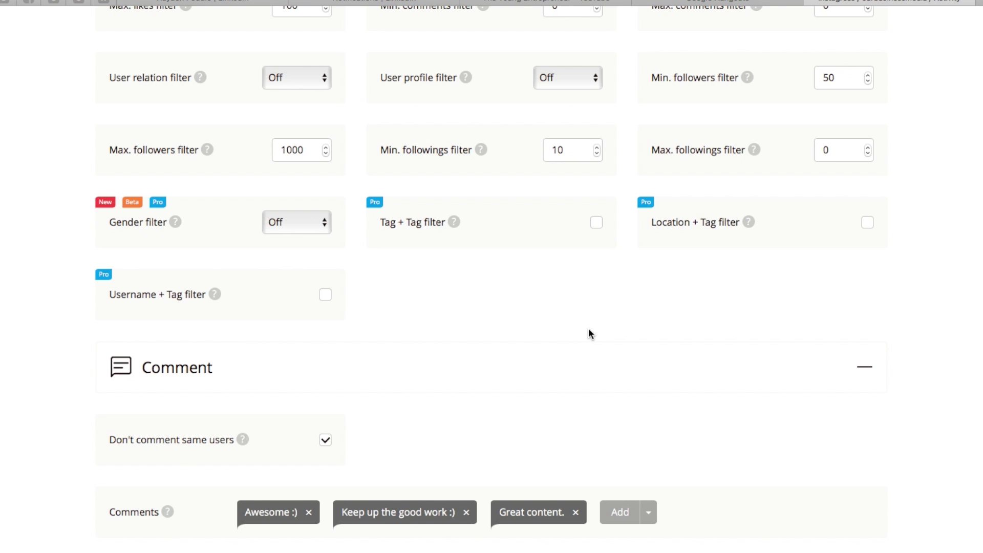
pyautogui.scroll(-1, 589, 331)
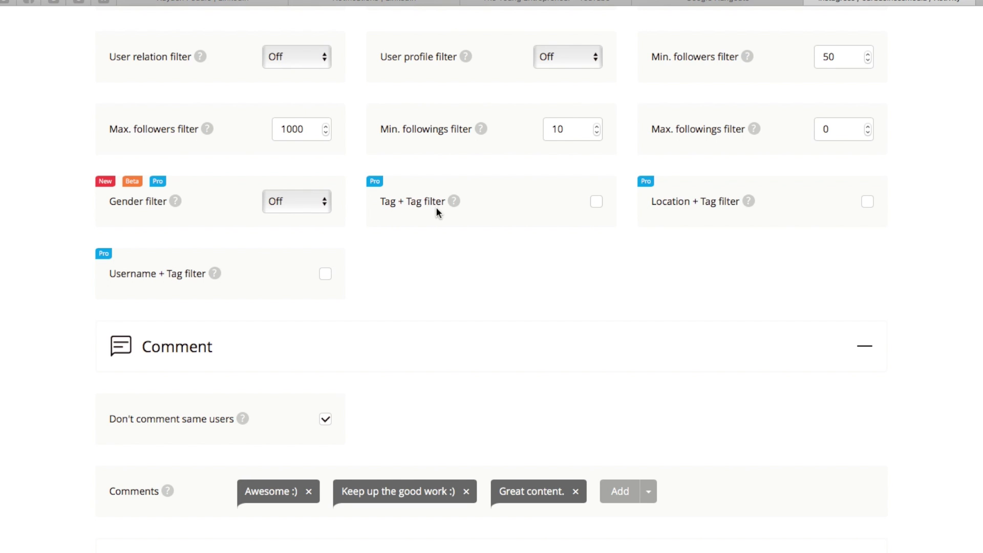
pyautogui.scroll(3, 435, 207)
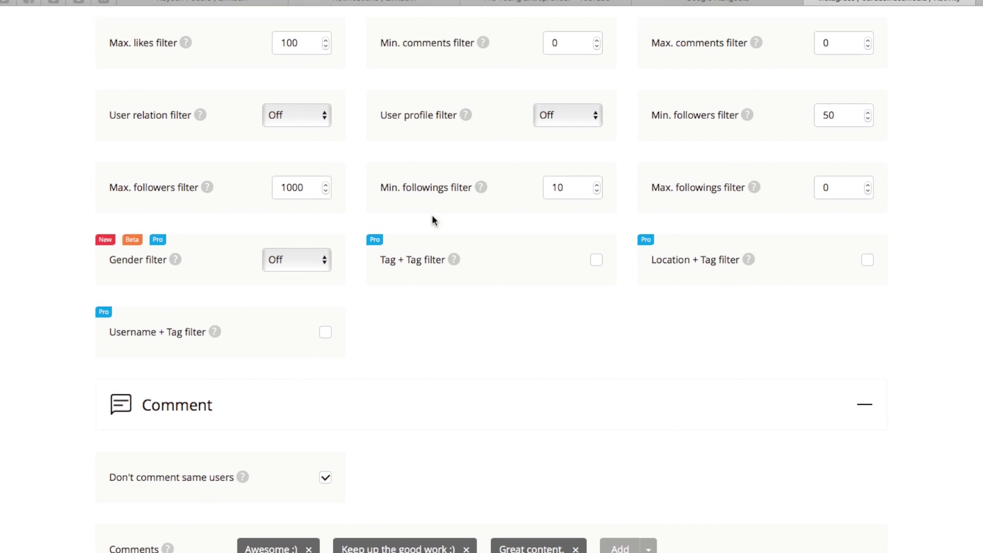
pyautogui.scroll(4, 433, 220)
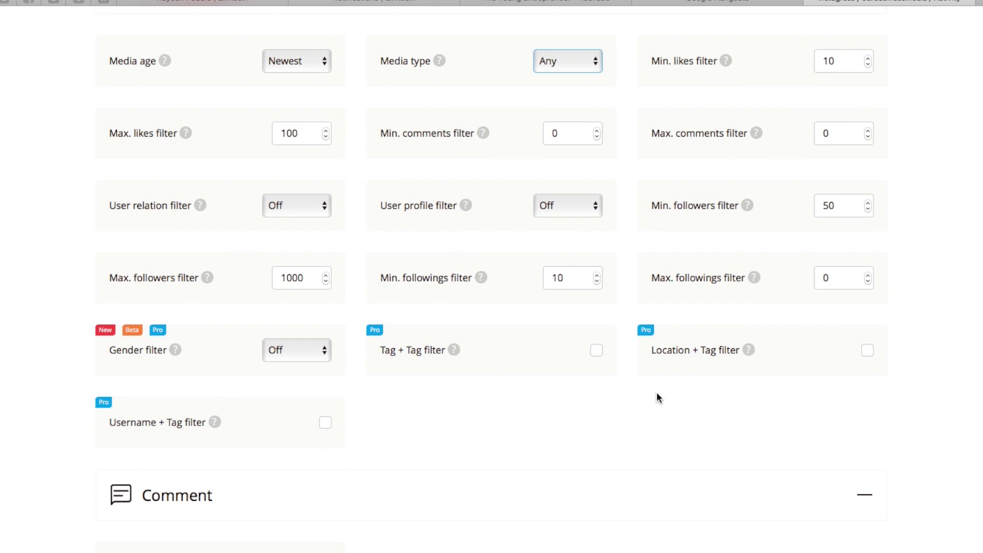
pyautogui.scroll(-3, 646, 367)
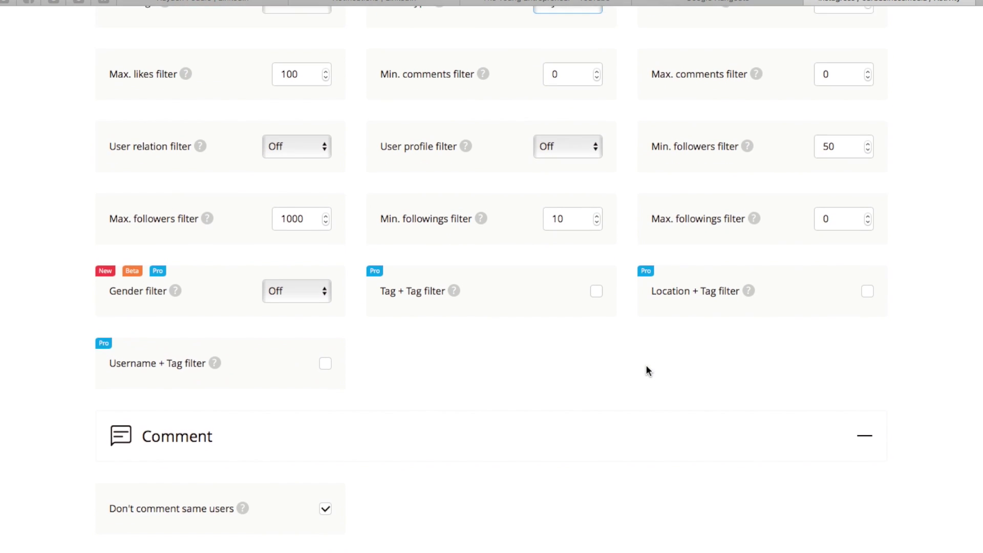
pyautogui.scroll(-2, 647, 366)
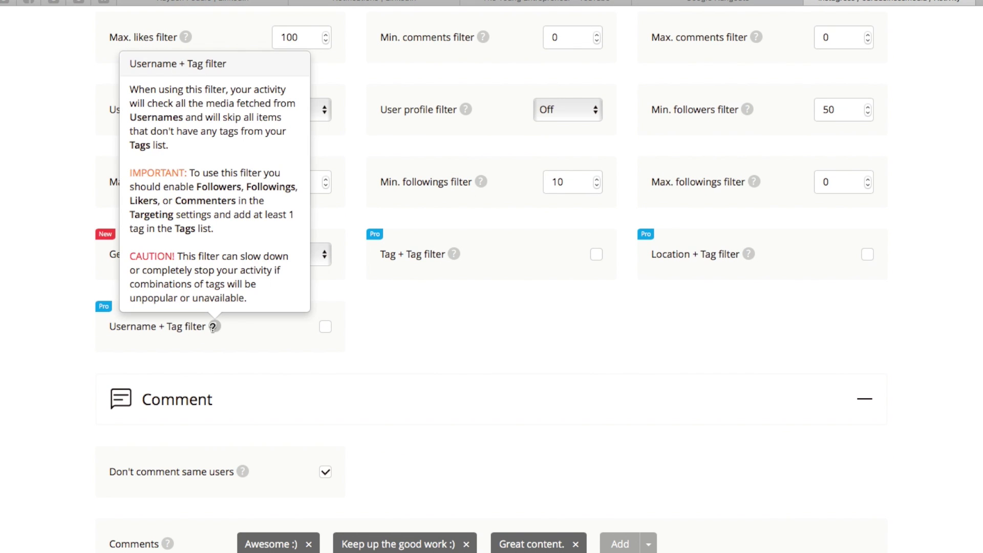
pyautogui.scroll(-10, 392, 341)
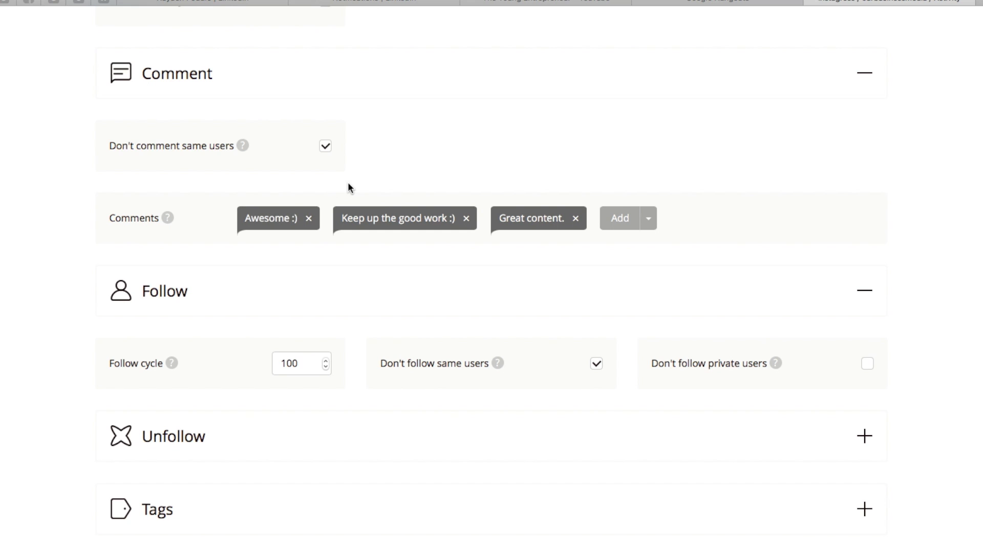
pyautogui.scroll(-1, 348, 184)
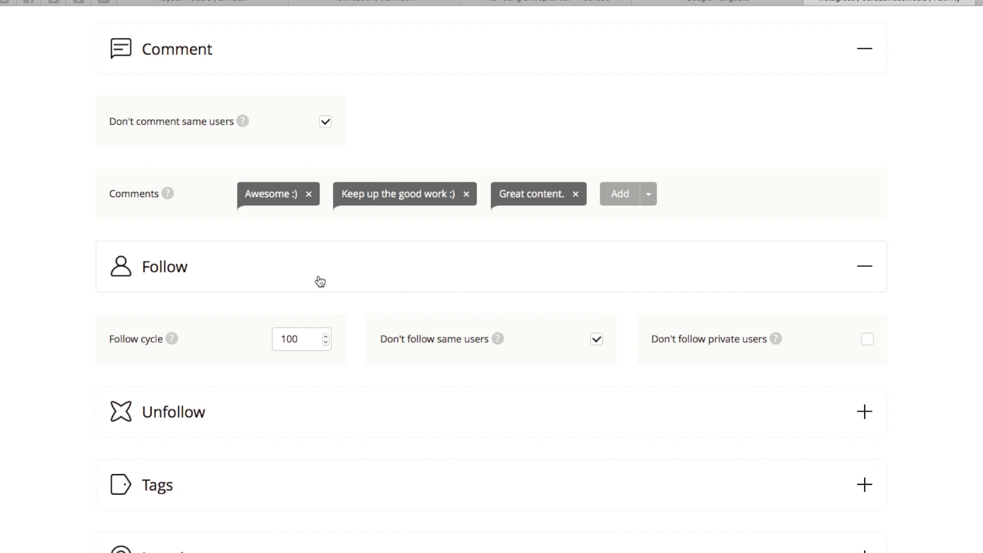
pyautogui.scroll(-5, 320, 282)
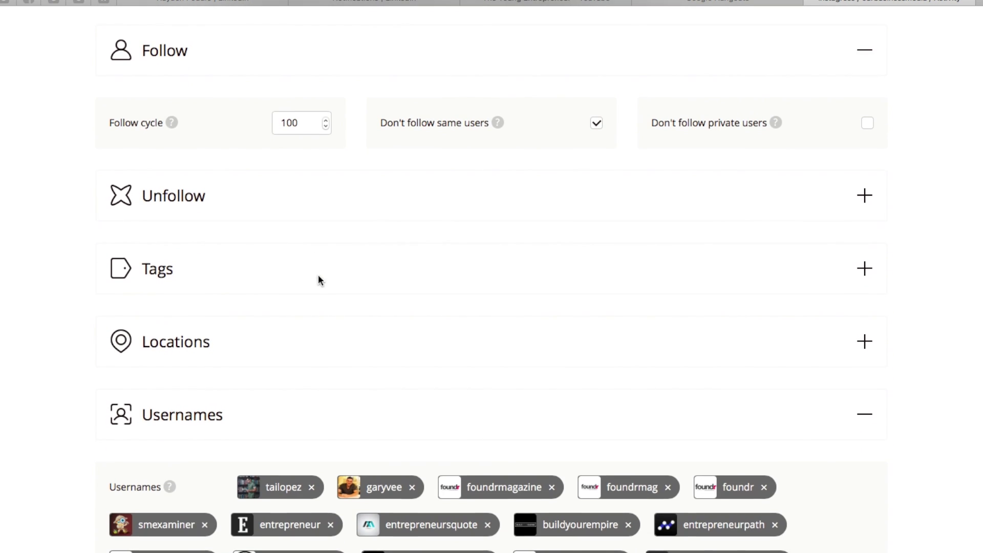
pyautogui.scroll(1, 326, 129)
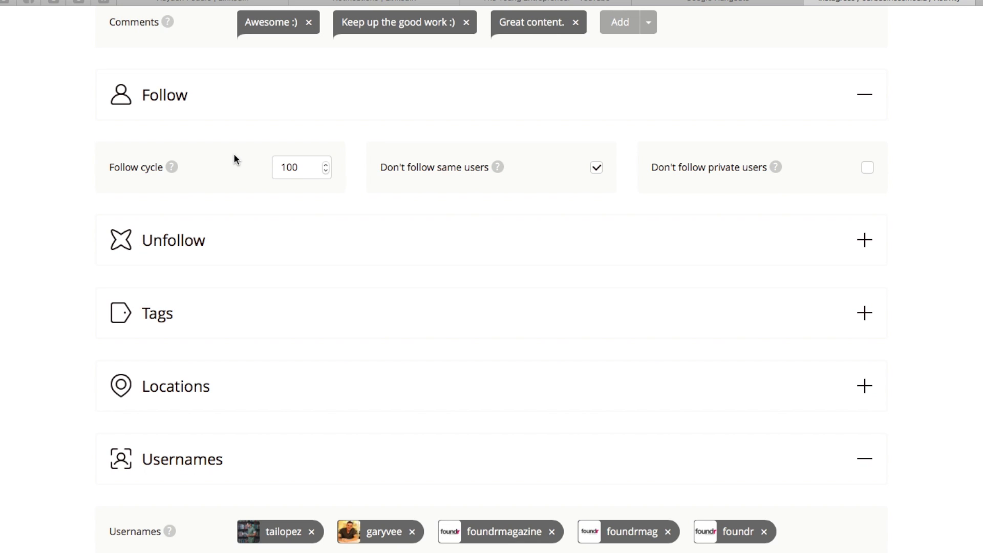
# - Expand the Unfollow settings and the Tags section
pyautogui.click(638, 247)
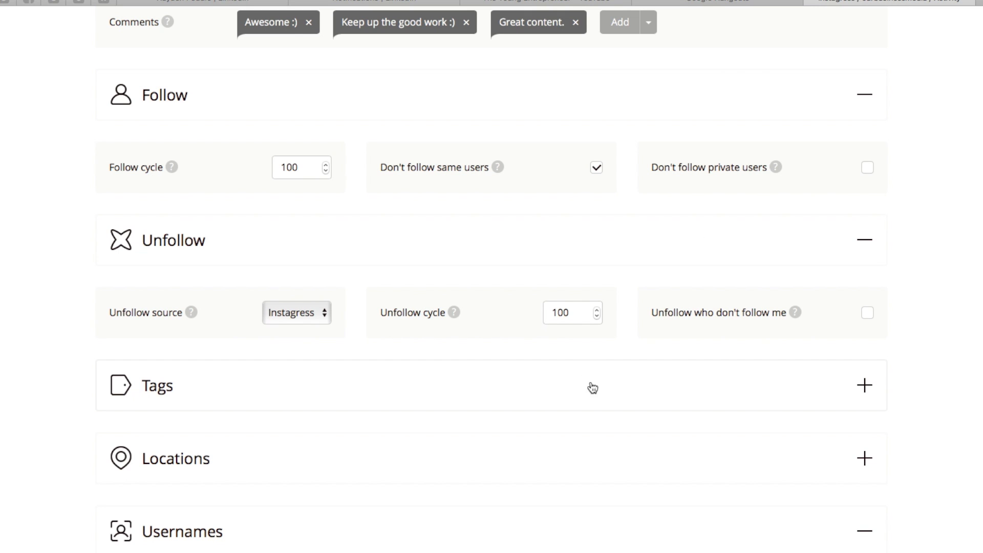
pyautogui.scroll(-2, 757, 352)
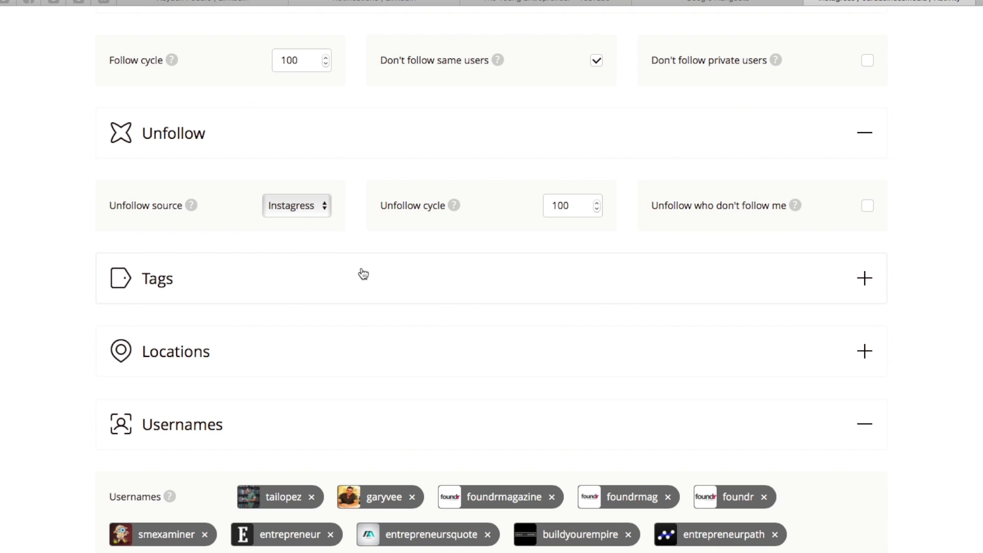
pyautogui.click(426, 278)
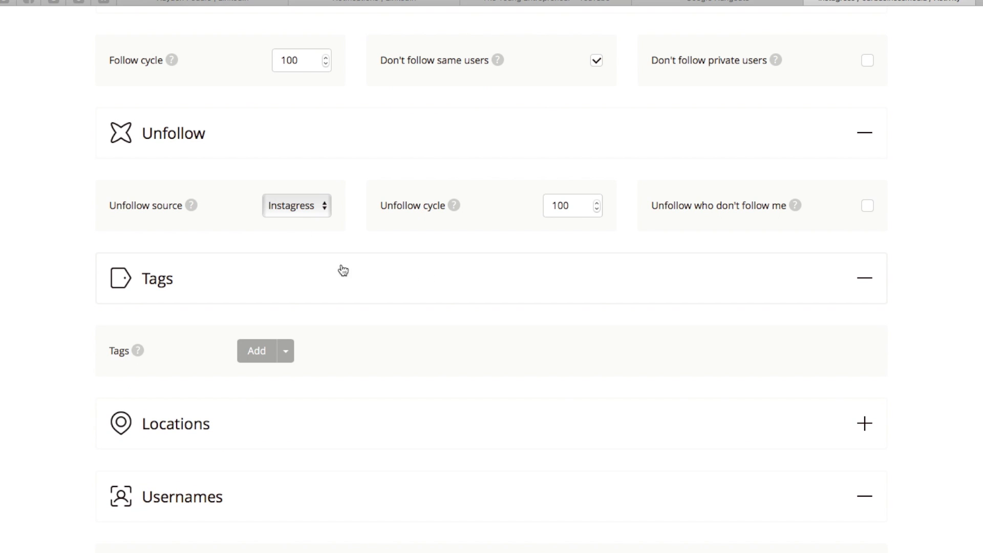
# - Keep Instagress as the unfollow source and reshow the empty Tags list
pyautogui.click(320, 207)
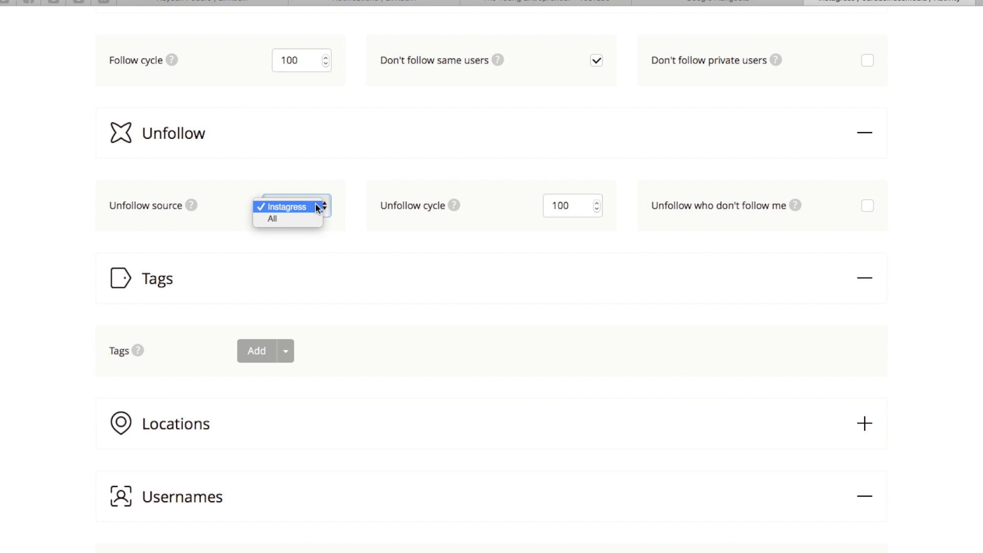
pyautogui.click(315, 206)
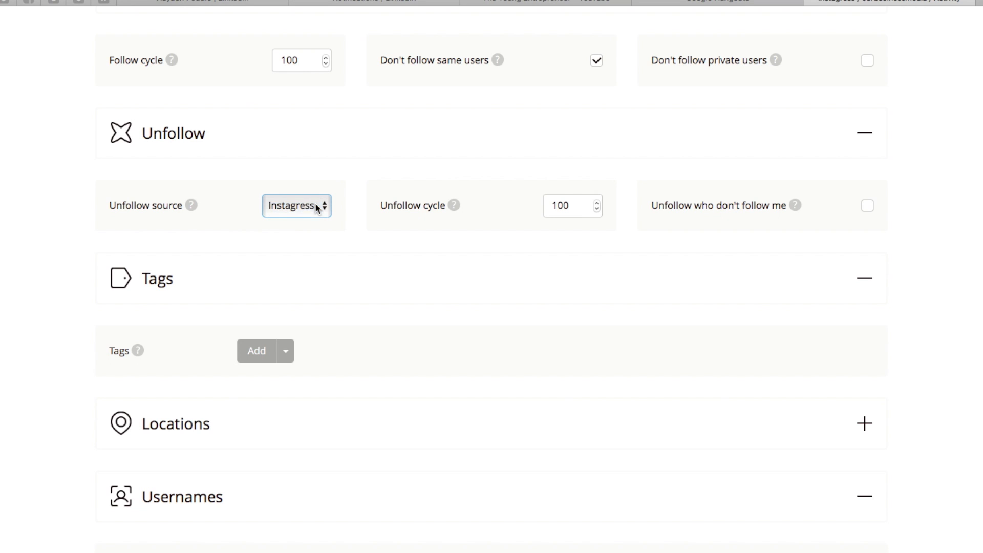
pyautogui.click(288, 206)
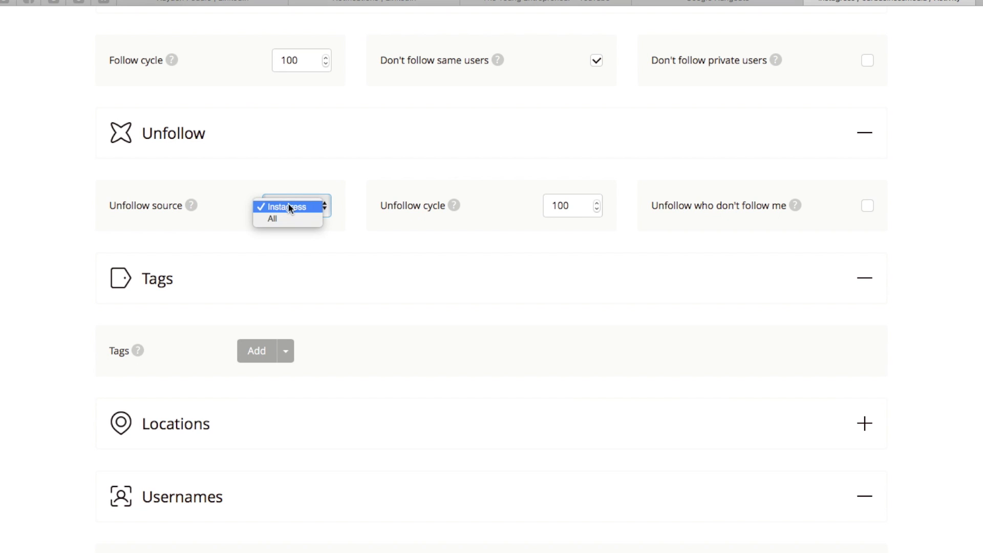
pyautogui.click(287, 206)
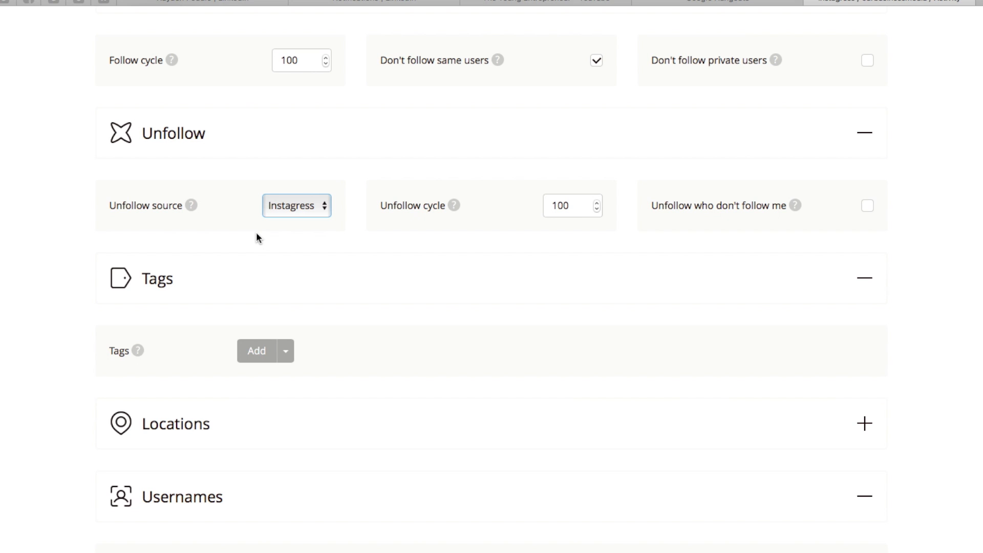
pyautogui.click(372, 286)
pyautogui.click(372, 286)
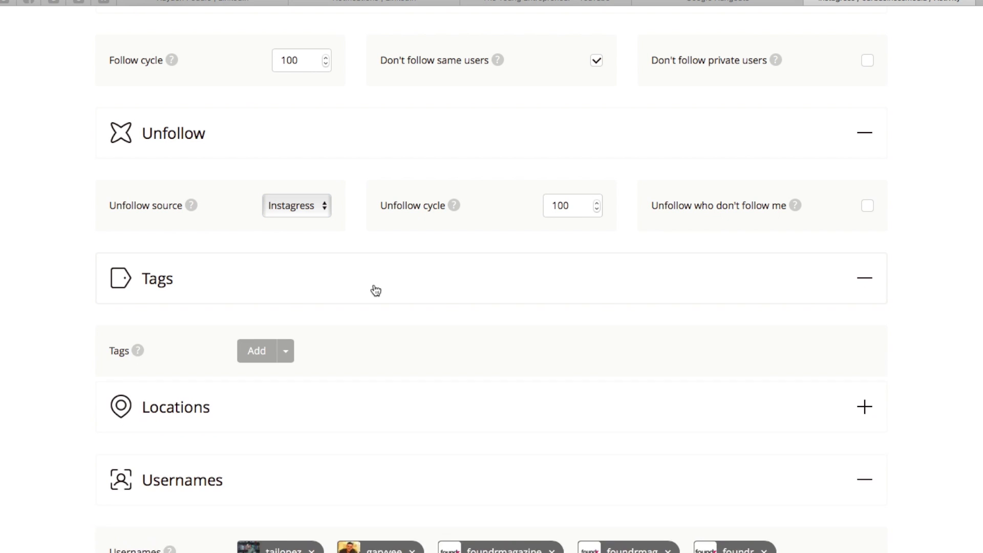
# - Expand the Locations section below Tags, showing no target locations added
pyautogui.scroll(-2, 334, 301)
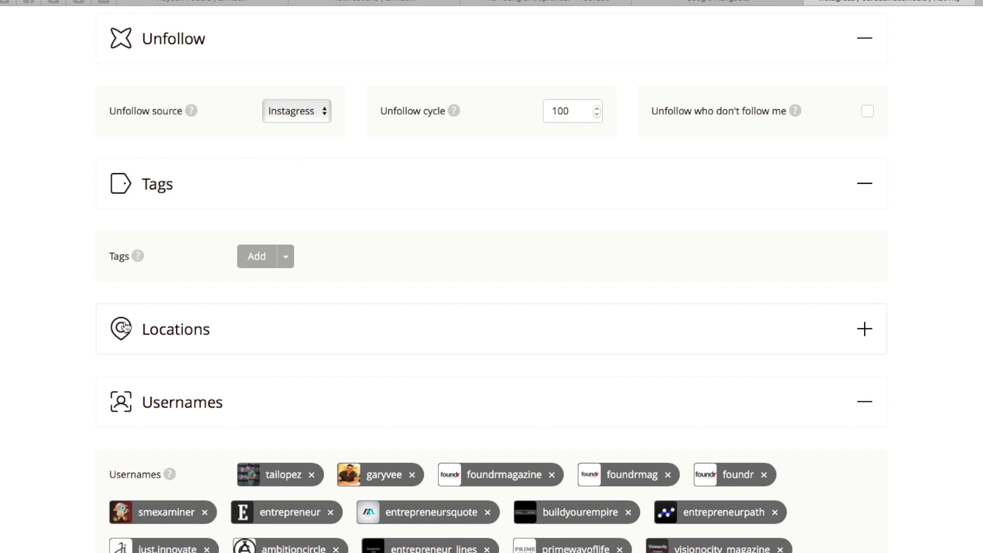
pyautogui.scroll(6, 125, 325)
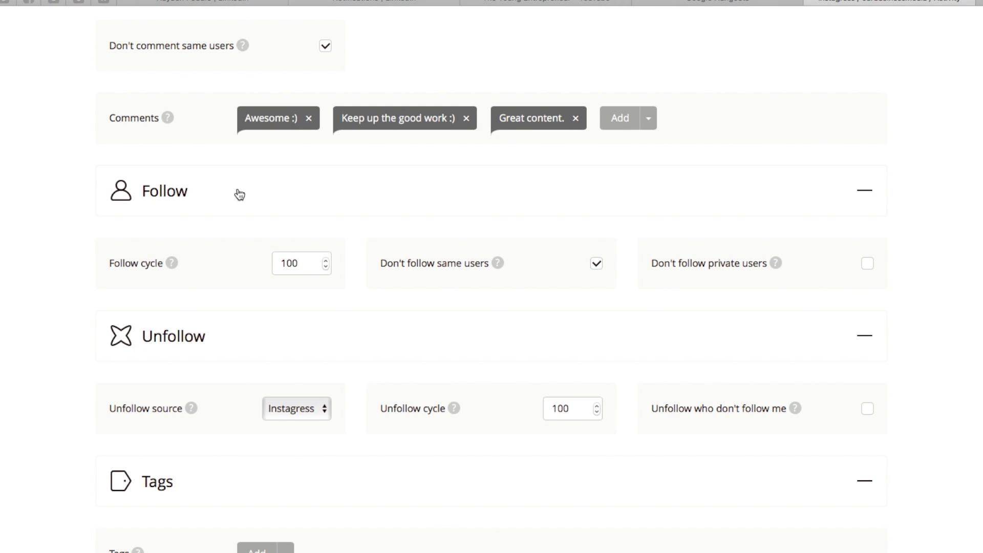
pyautogui.scroll(-6, 287, 257)
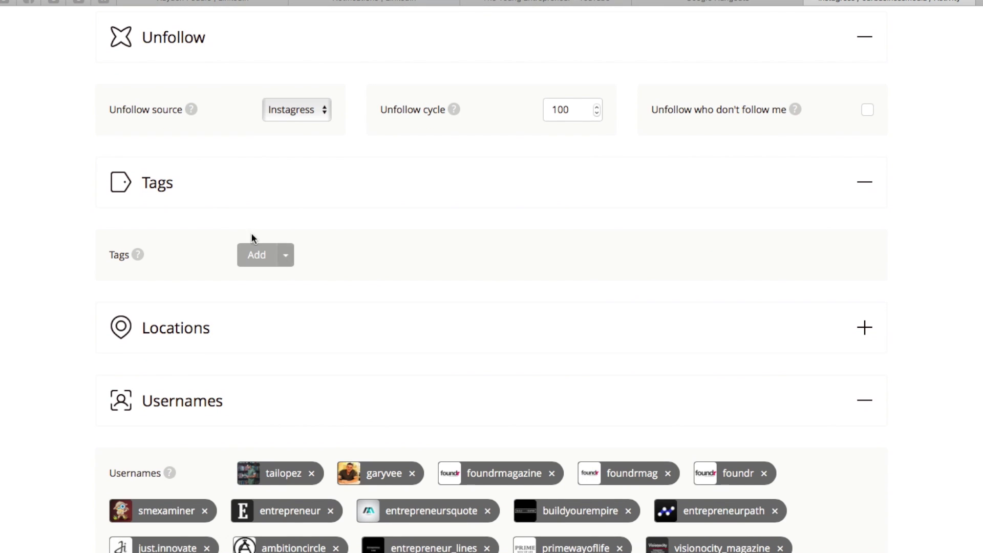
pyautogui.scroll(-2, 286, 333)
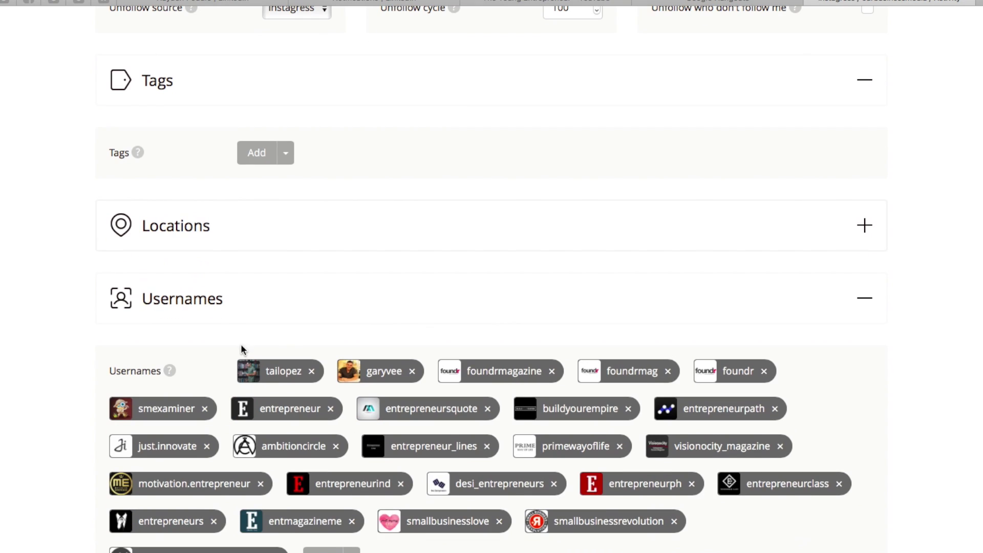
pyautogui.click(298, 235)
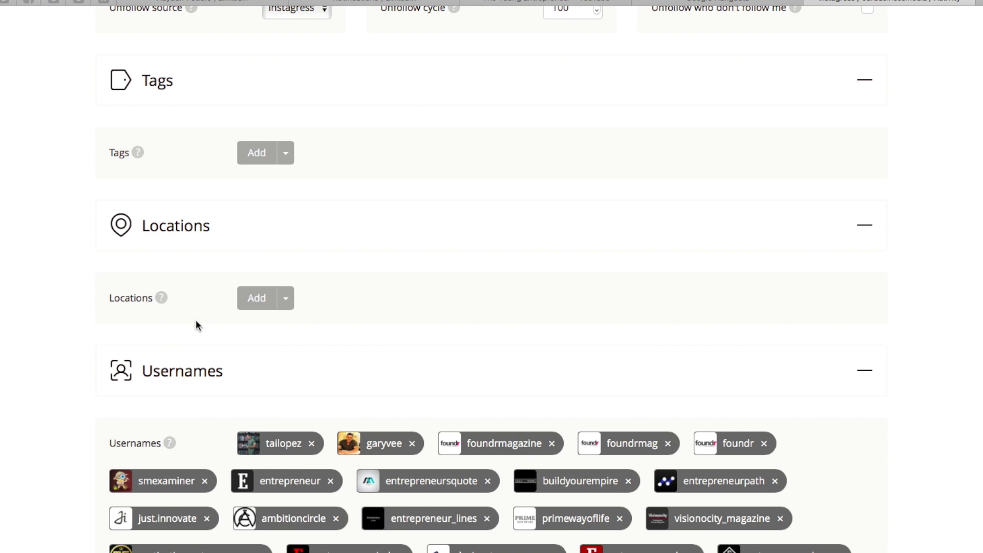
pyautogui.scroll(2, 296, 380)
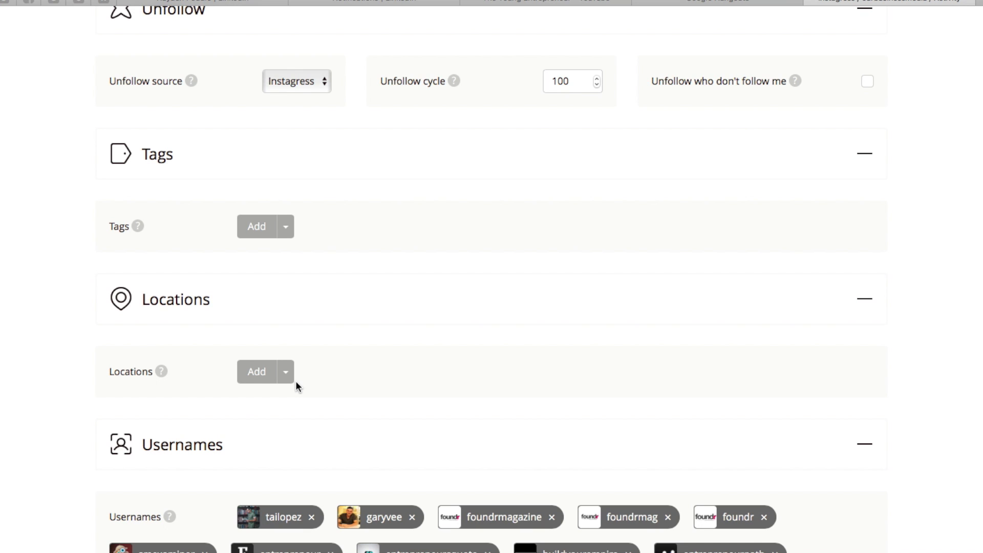
pyautogui.scroll(-8, 296, 380)
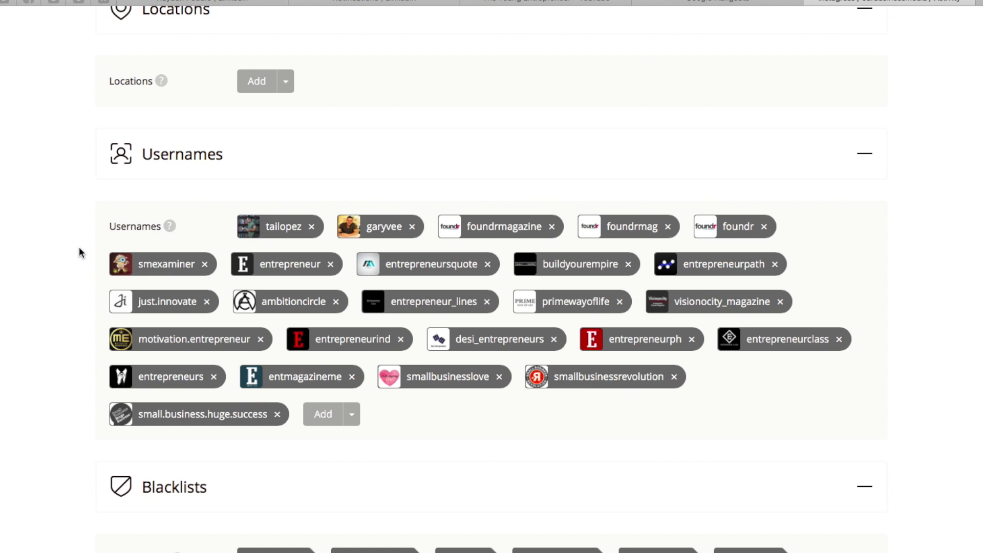
pyautogui.scroll(20, 79, 247)
pyautogui.scroll(-20, 79, 247)
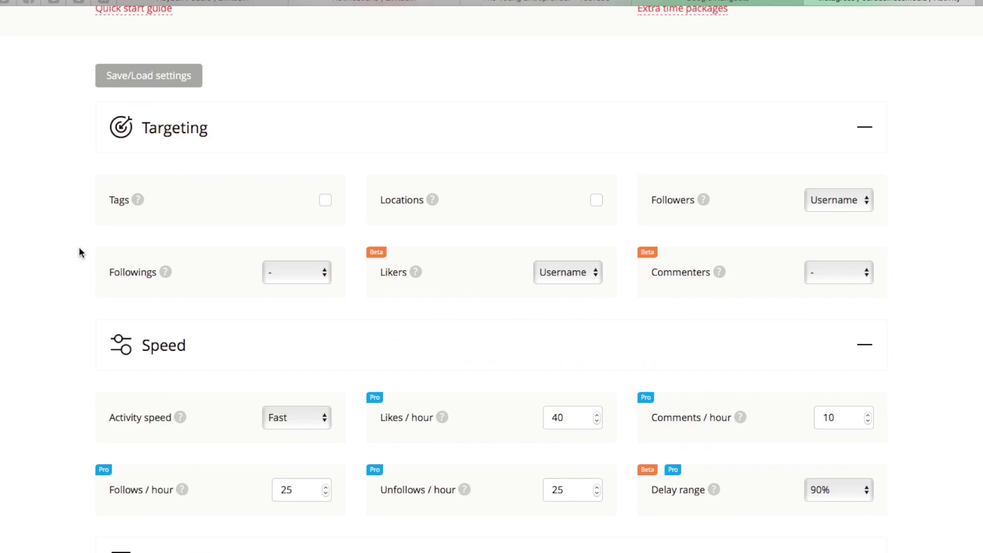
pyautogui.scroll(6, 79, 247)
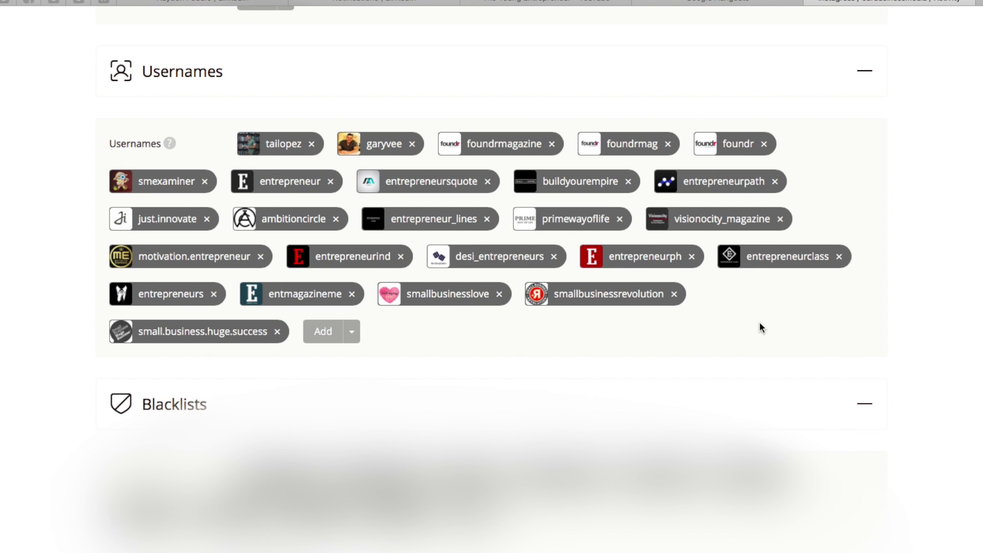
pyautogui.scroll(10, 760, 327)
pyautogui.scroll(-4, 760, 328)
pyautogui.scroll(-8, 760, 327)
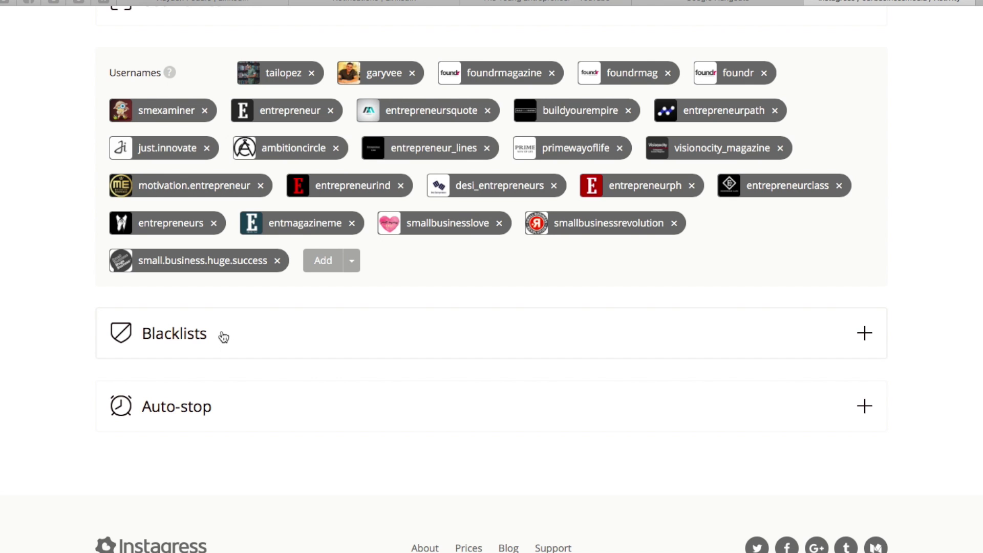
# - Expand Auto-stop to show likes, comments, follows, unfollows limits, timer and inactivity stop, then return to top
pyautogui.click(654, 395)
pyautogui.scroll(-3, 588, 421)
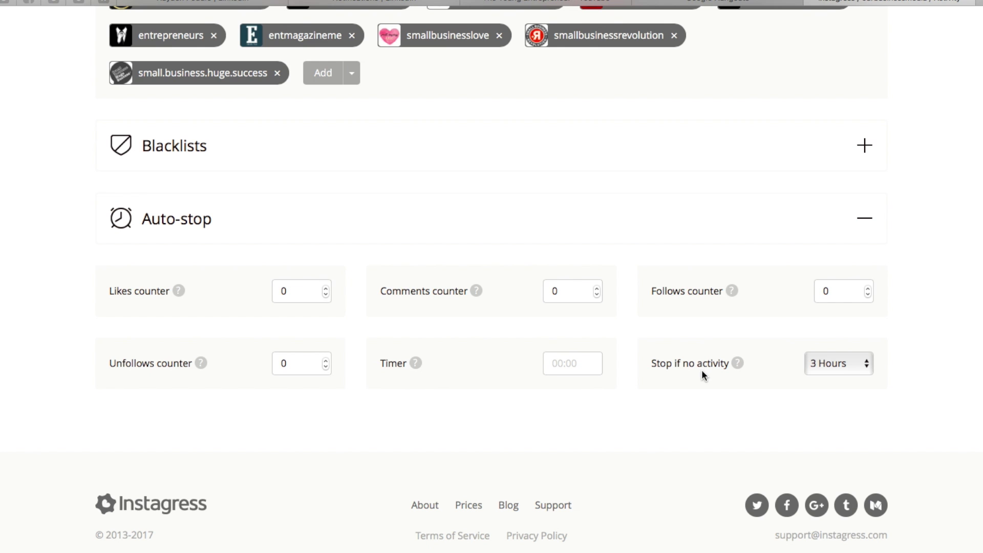
pyautogui.scroll(20, 704, 376)
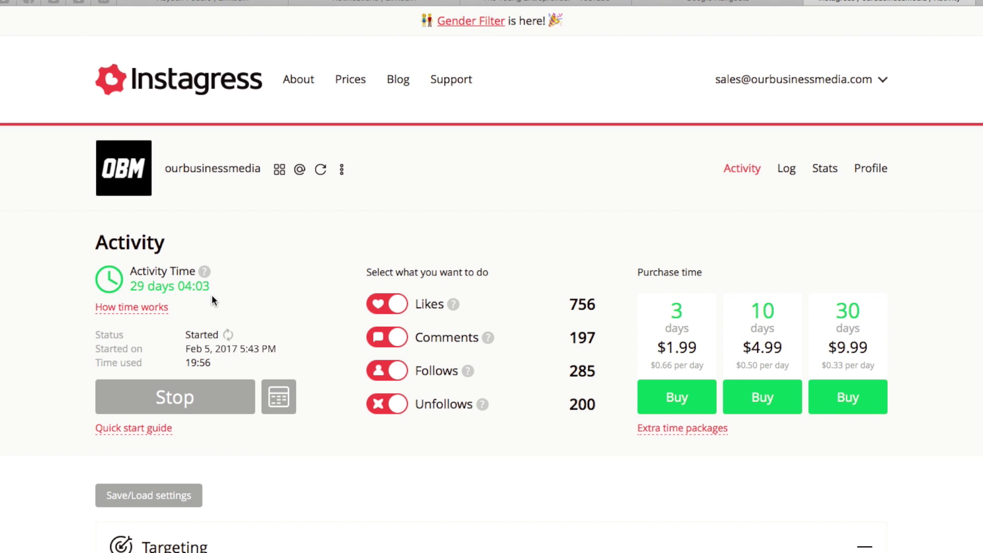
pyautogui.scroll(-15, 323, 351)
pyautogui.scroll(-10, 323, 353)
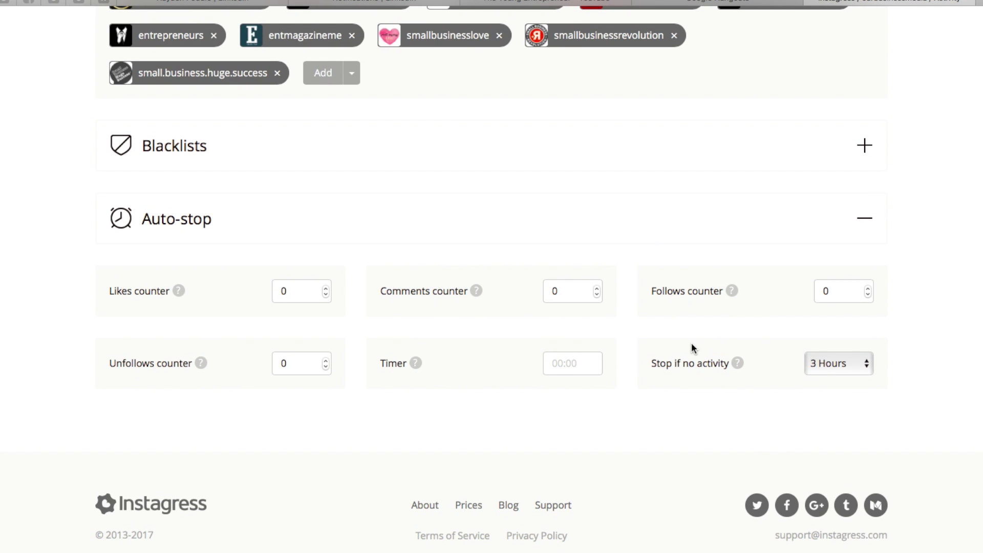
pyautogui.scroll(4, 816, 352)
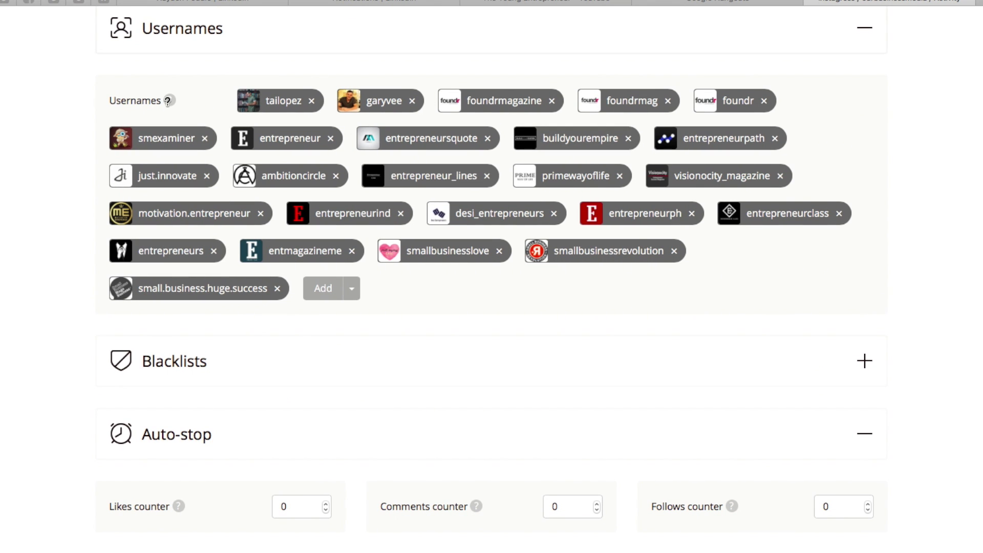
pyautogui.scroll(4, 377, 265)
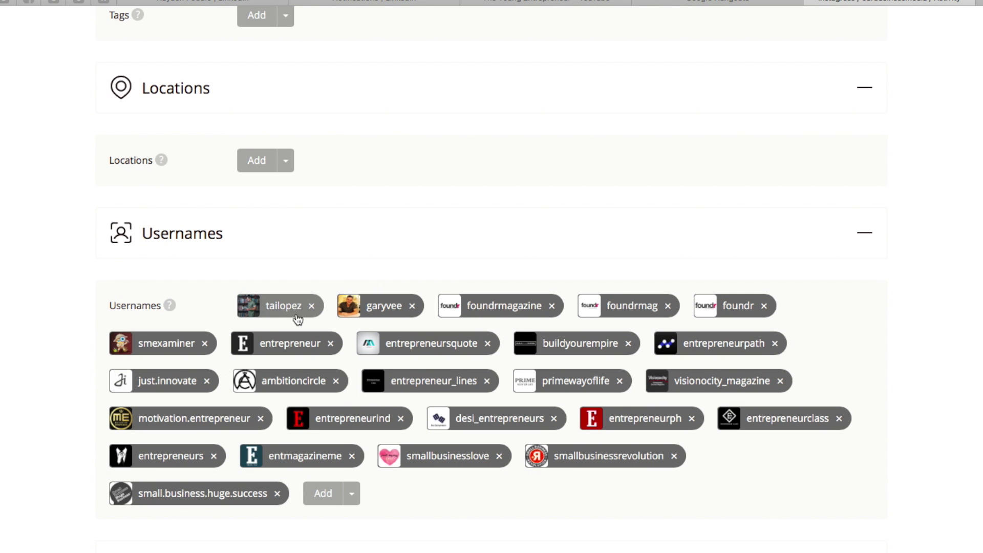
pyautogui.scroll(2, 297, 318)
pyautogui.scroll(2, 297, 320)
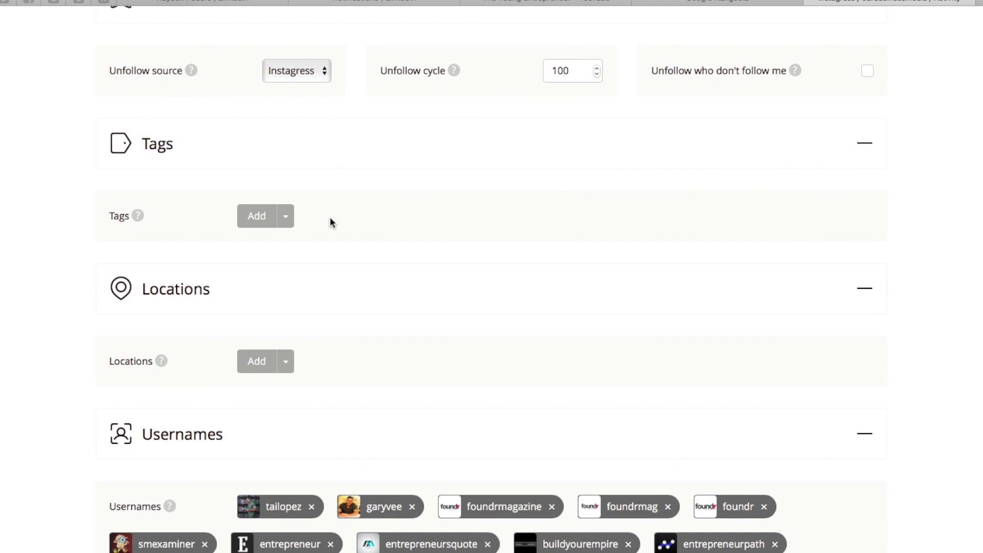
pyautogui.scroll(3, 332, 222)
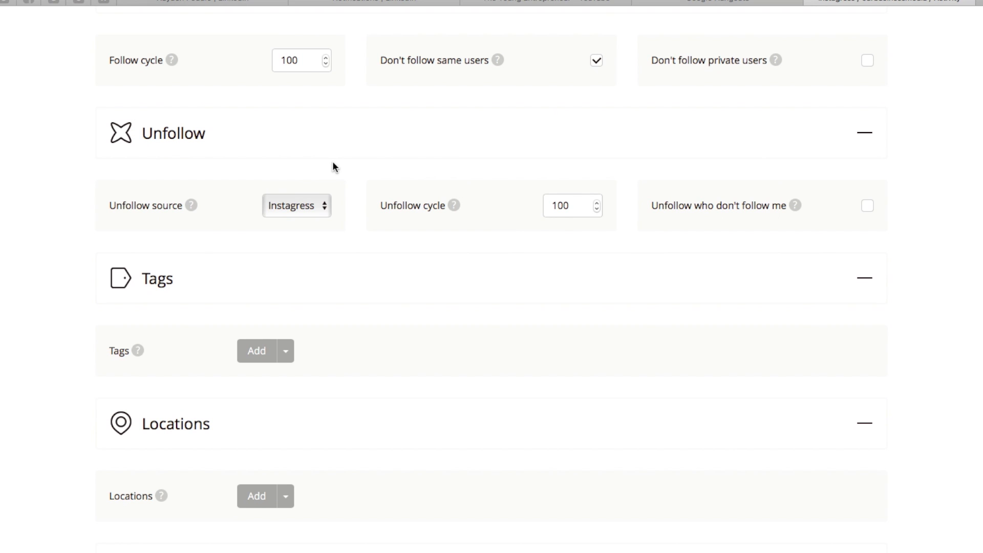
pyautogui.scroll(-2, 297, 284)
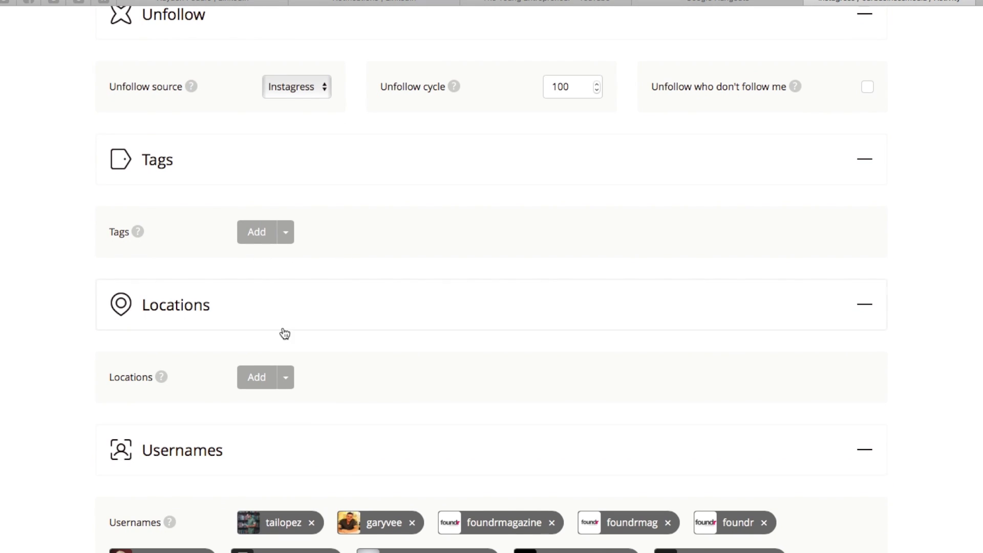
pyautogui.scroll(-10, 285, 334)
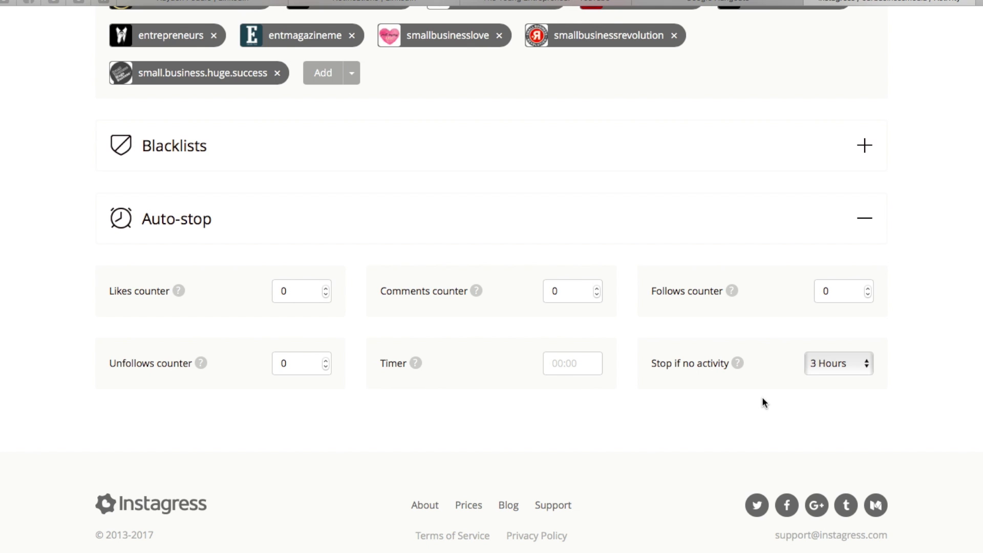
pyautogui.click(844, 367)
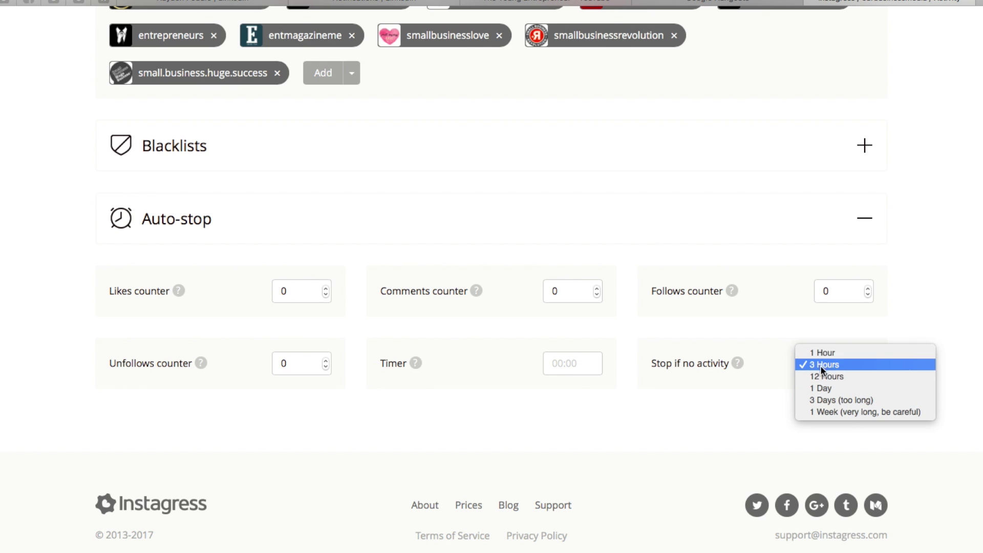
pyautogui.click(755, 395)
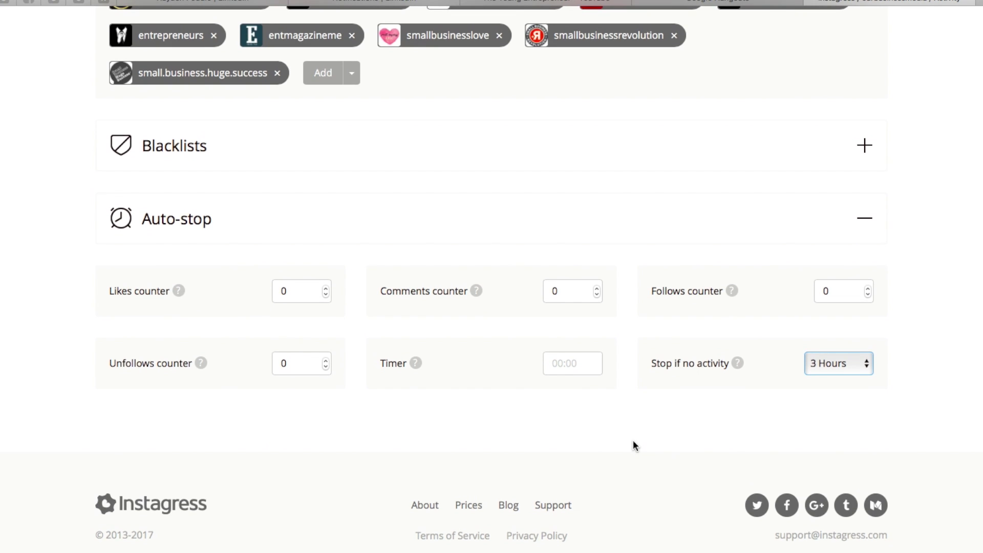
pyautogui.scroll(20, 633, 440)
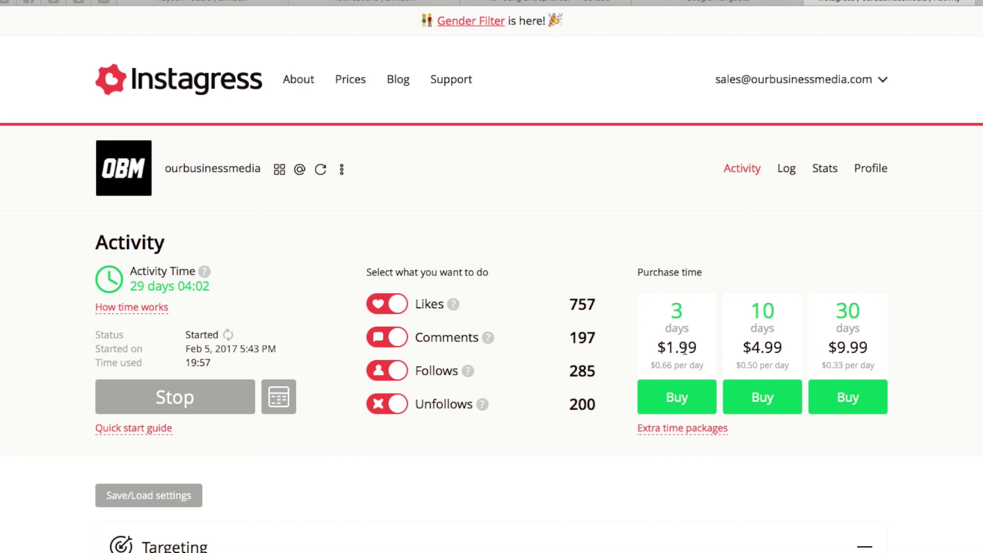
# - Switch pricing to the 90, 180 and 360-day extra time packages and review the settings
pyautogui.click(700, 427)
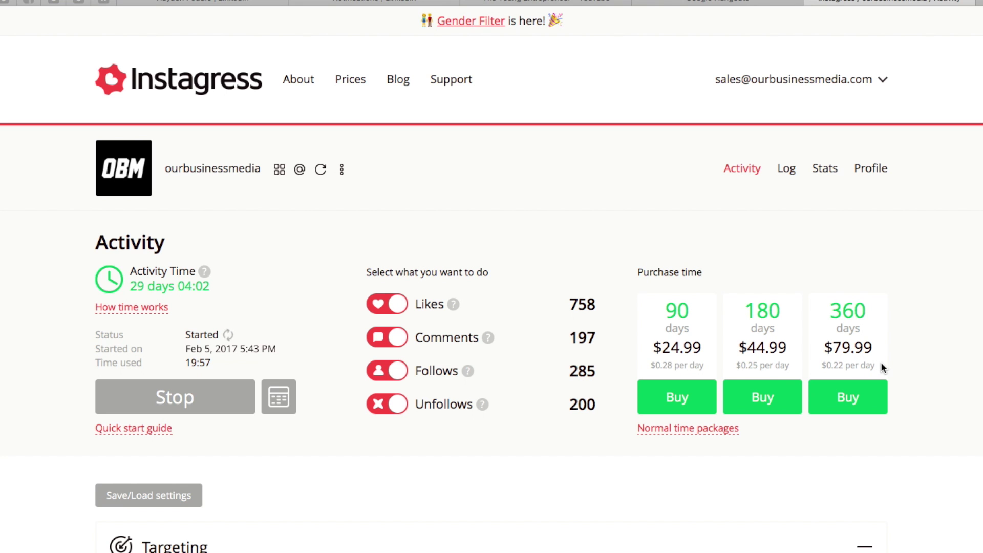
pyautogui.scroll(-2, 882, 364)
pyautogui.scroll(1, 881, 367)
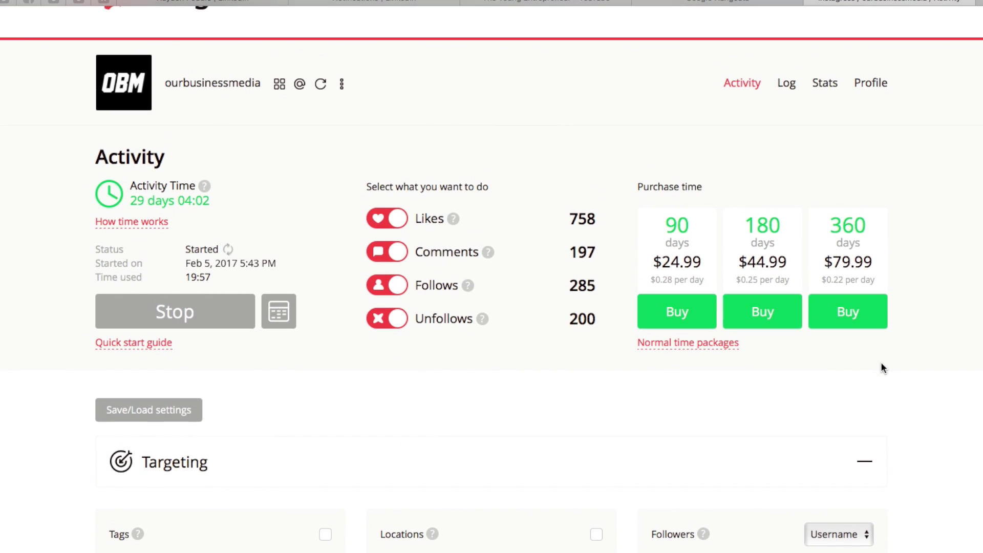
pyautogui.scroll(-10, 882, 365)
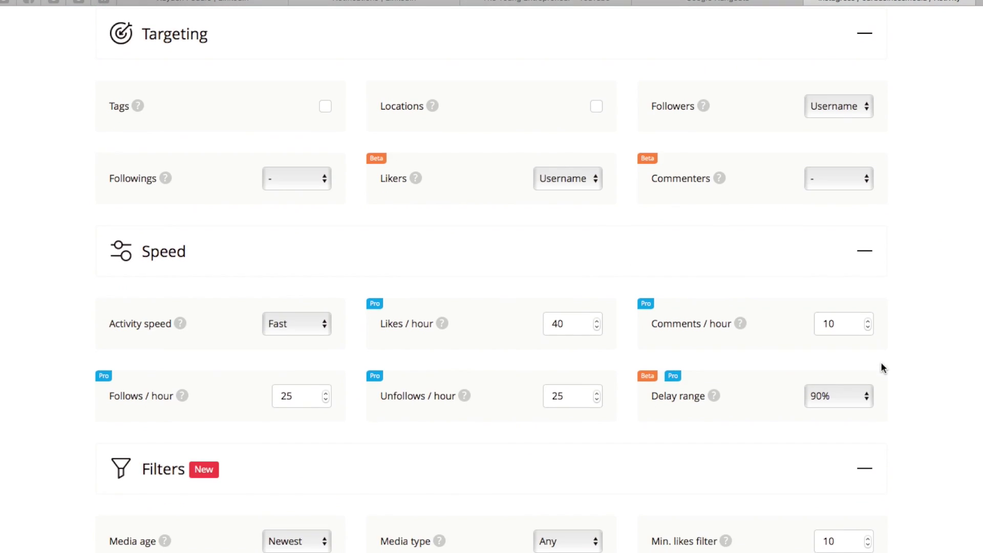
pyautogui.scroll(-12, 881, 364)
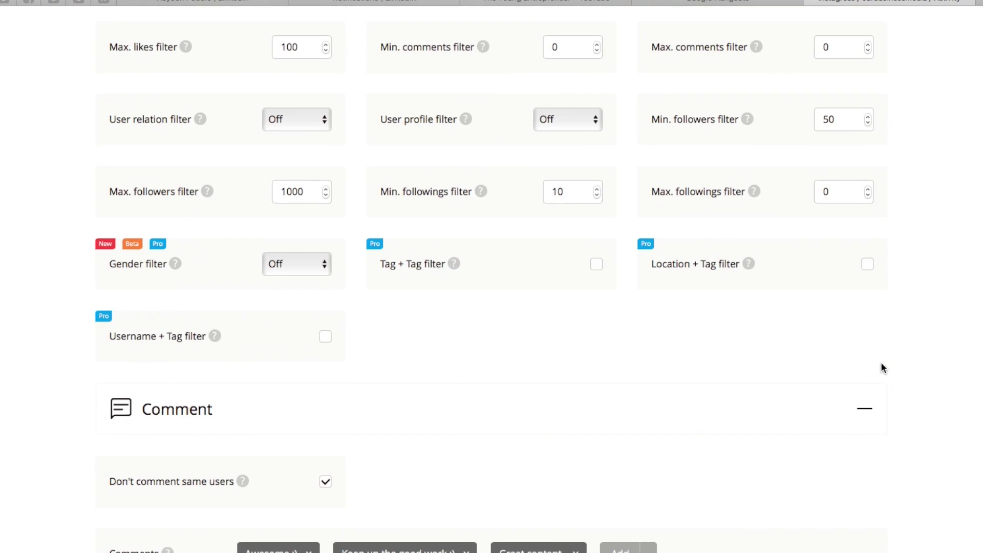
pyautogui.scroll(-4, 881, 364)
pyautogui.scroll(17, 882, 364)
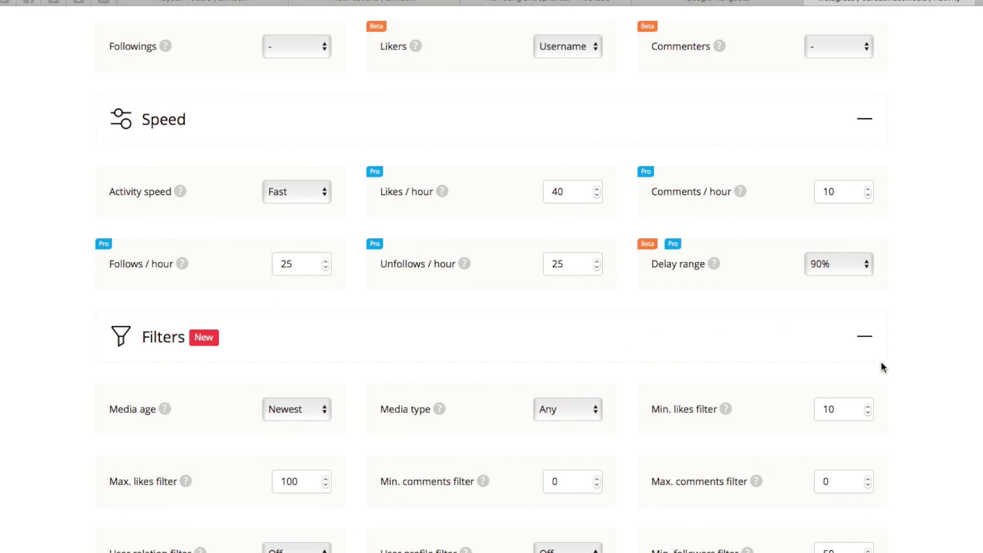
pyautogui.scroll(1, 883, 368)
pyautogui.scroll(9, 881, 361)
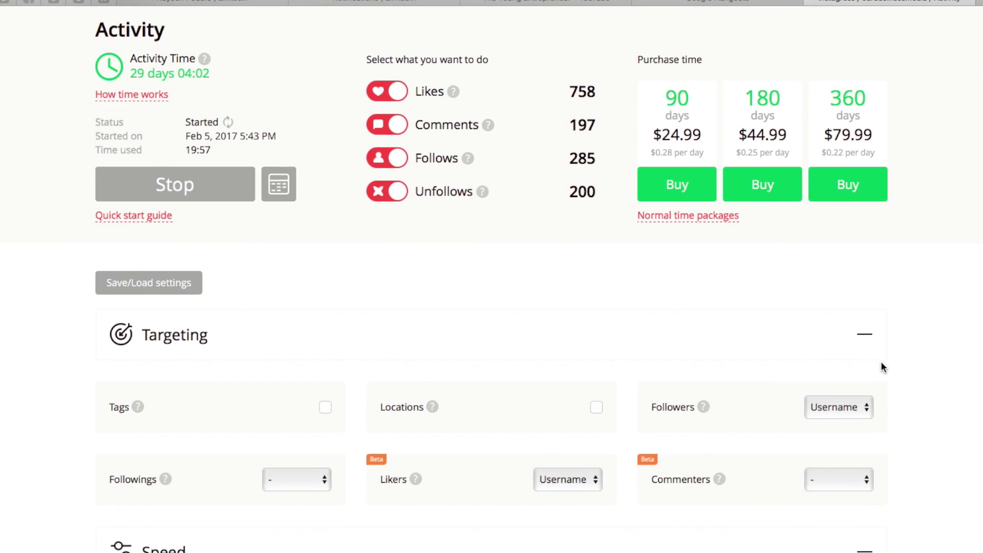